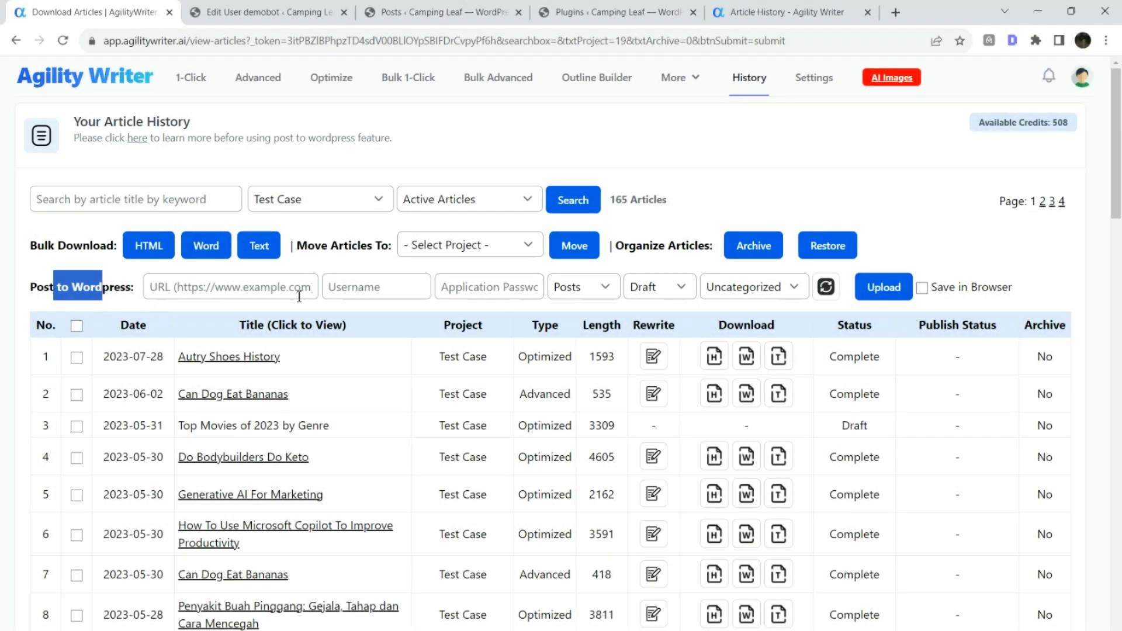
# Go to demobot's WordPress profile and leave the user role as Editor.
pyautogui.click(272, 14)
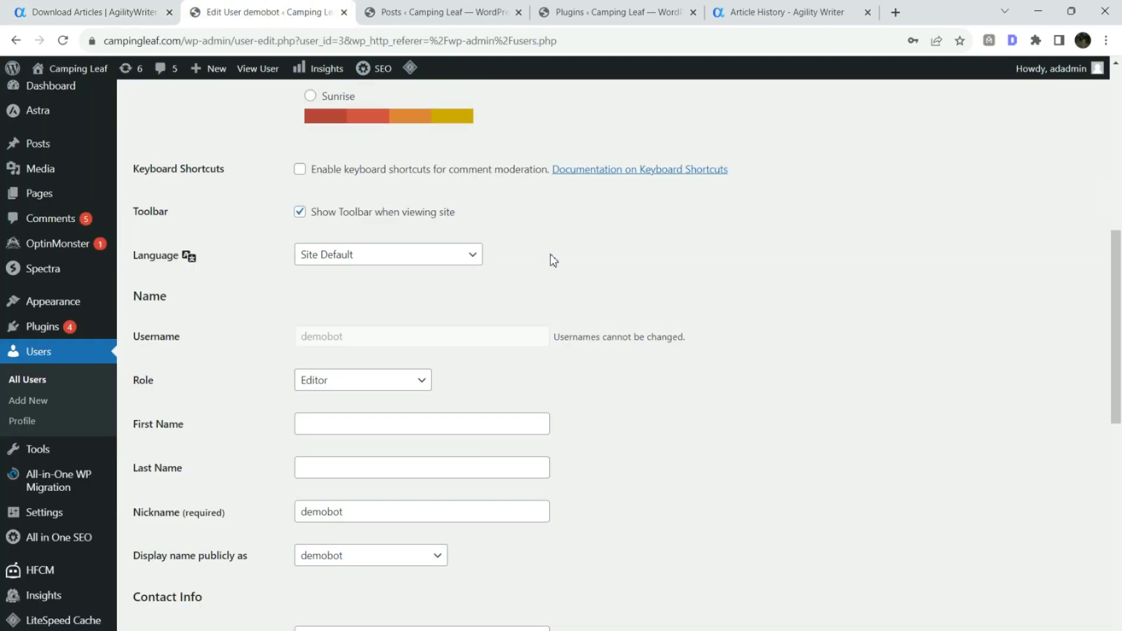
pyautogui.scroll(2, 551, 259)
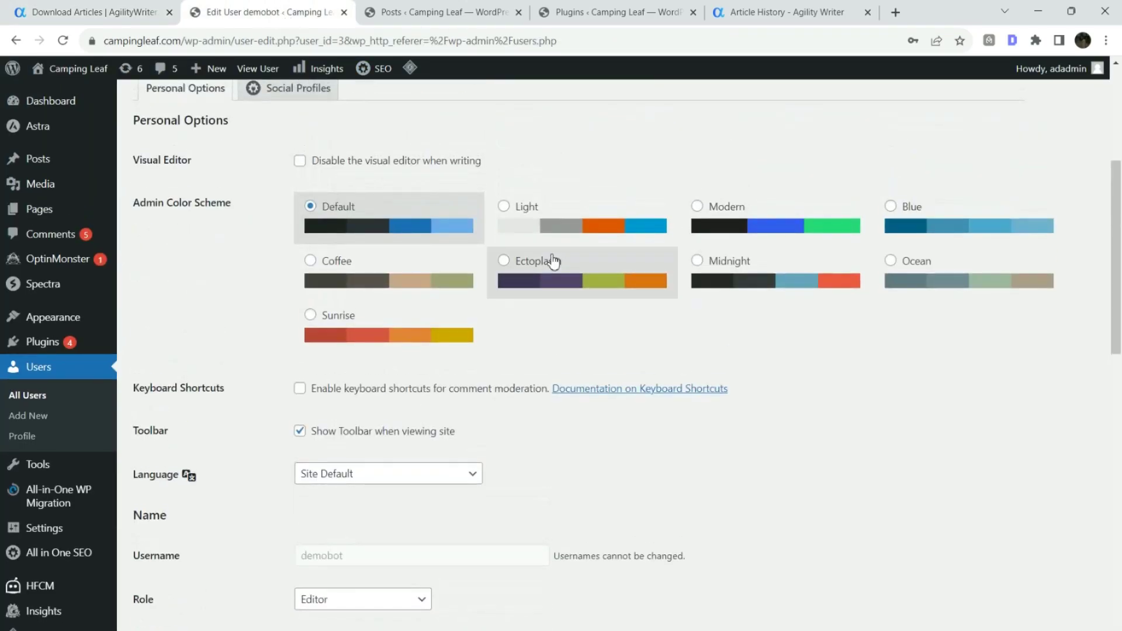
pyautogui.scroll(-2, 550, 260)
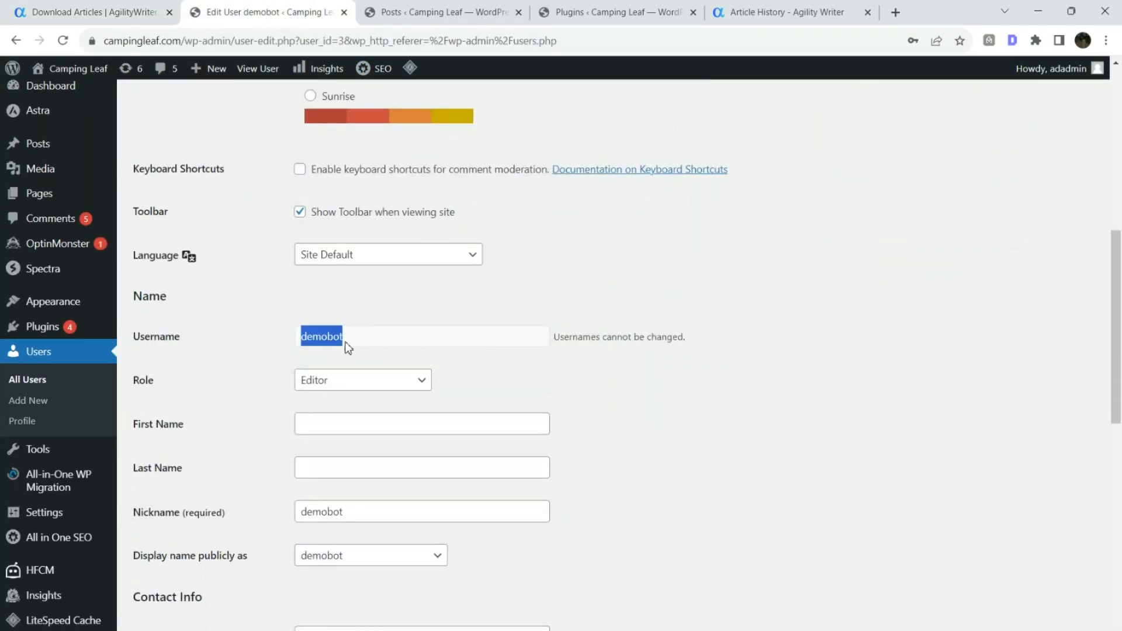
pyautogui.click(412, 382)
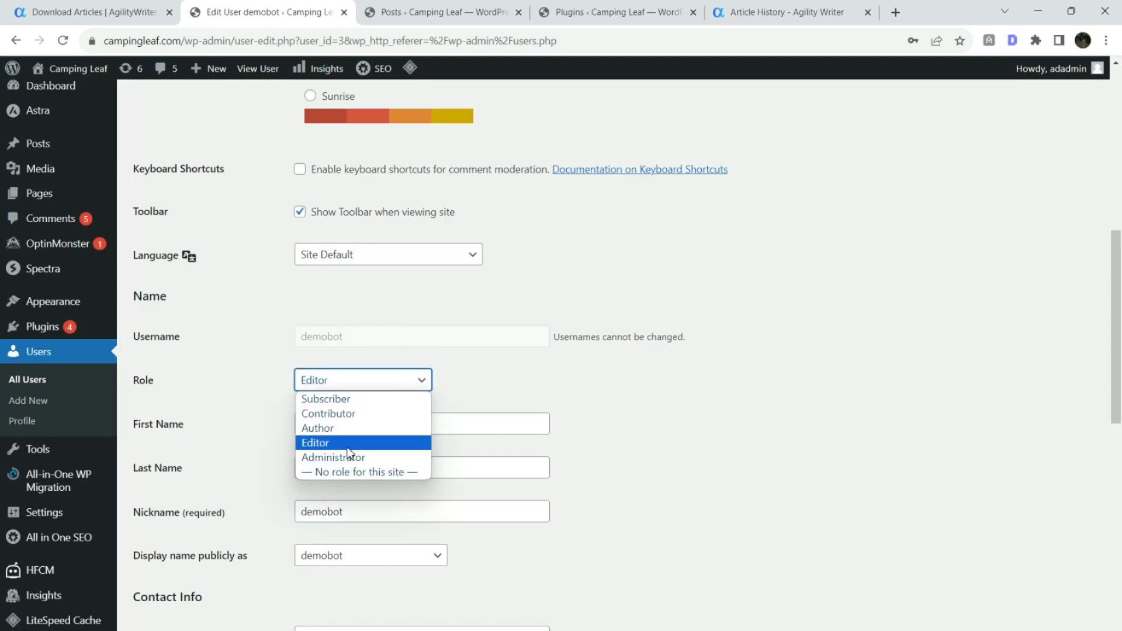
pyautogui.click(491, 394)
pyautogui.scroll(-2, 647, 397)
pyautogui.scroll(-3, 648, 397)
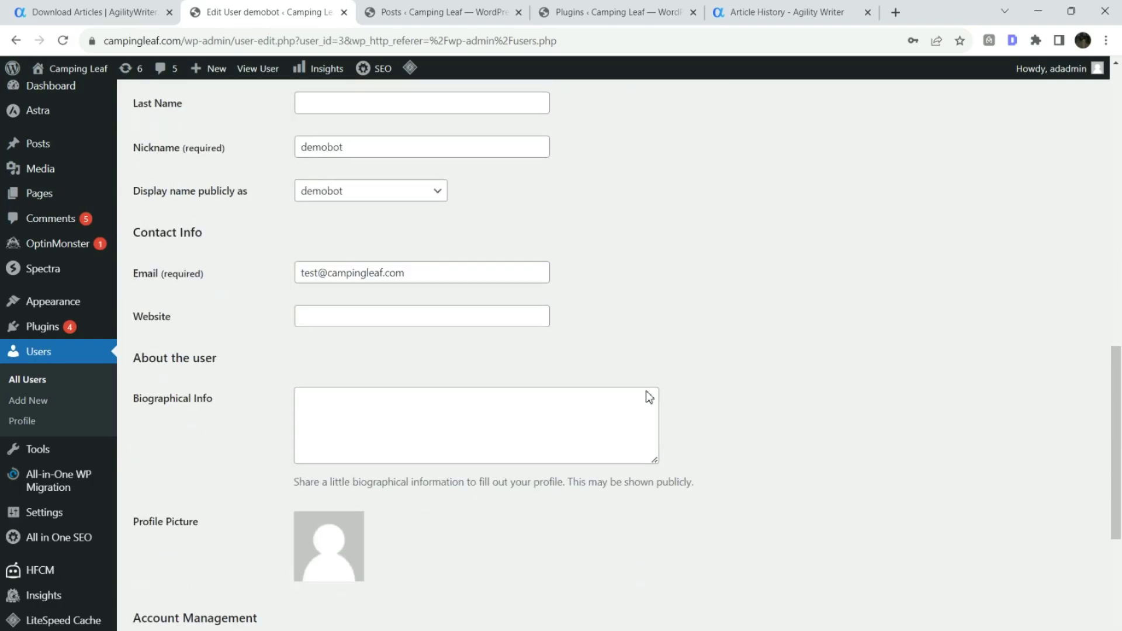
pyautogui.scroll(-3, 647, 397)
pyautogui.scroll(-2, 647, 397)
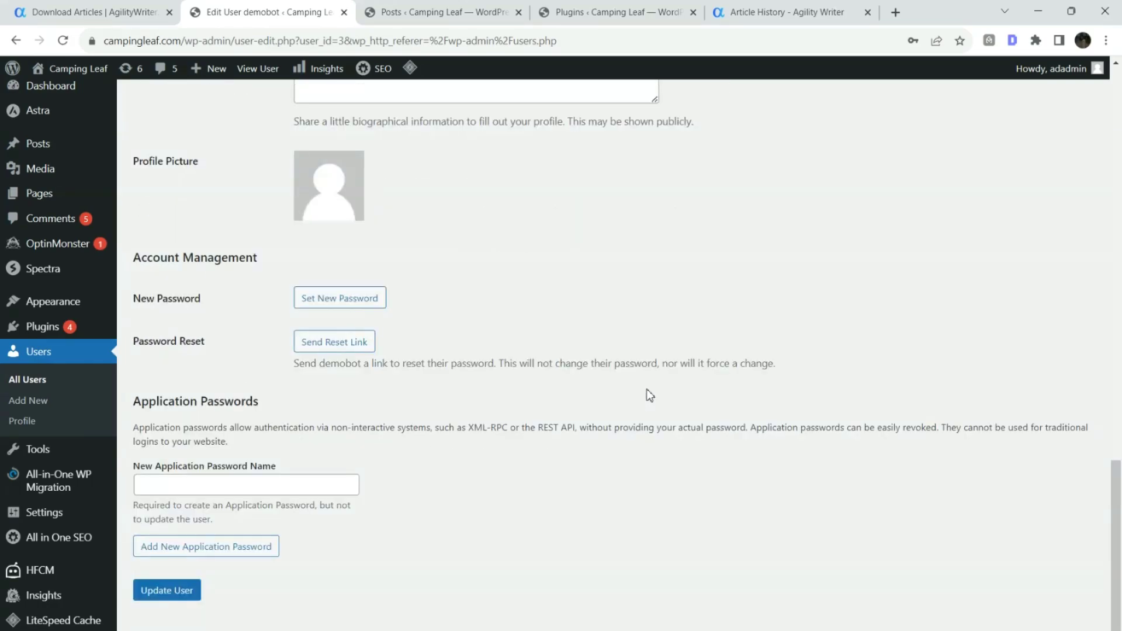
# Create the App1 application password and copy the generated password.
pyautogui.click(217, 487)
pyautogui.write('App1')
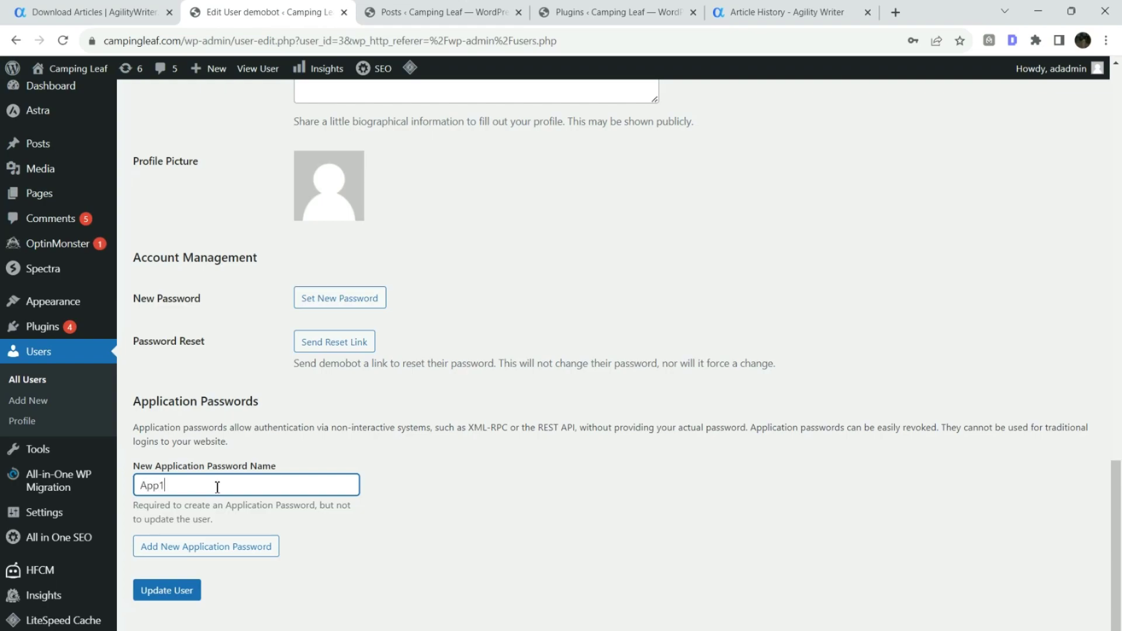
pyautogui.click(226, 552)
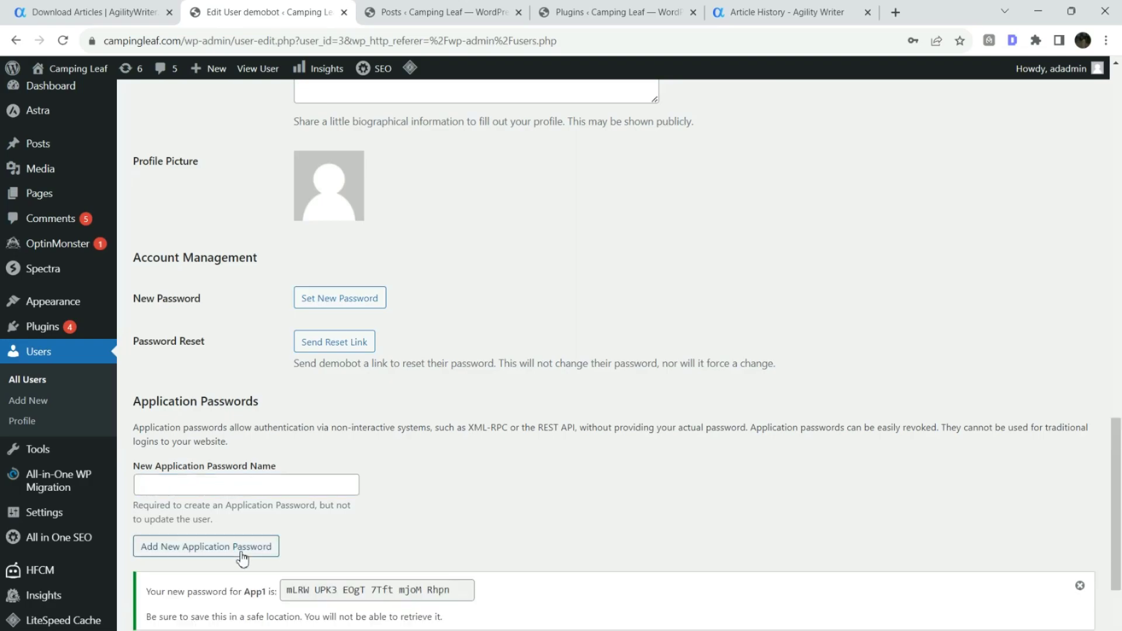
pyautogui.scroll(-2, 432, 508)
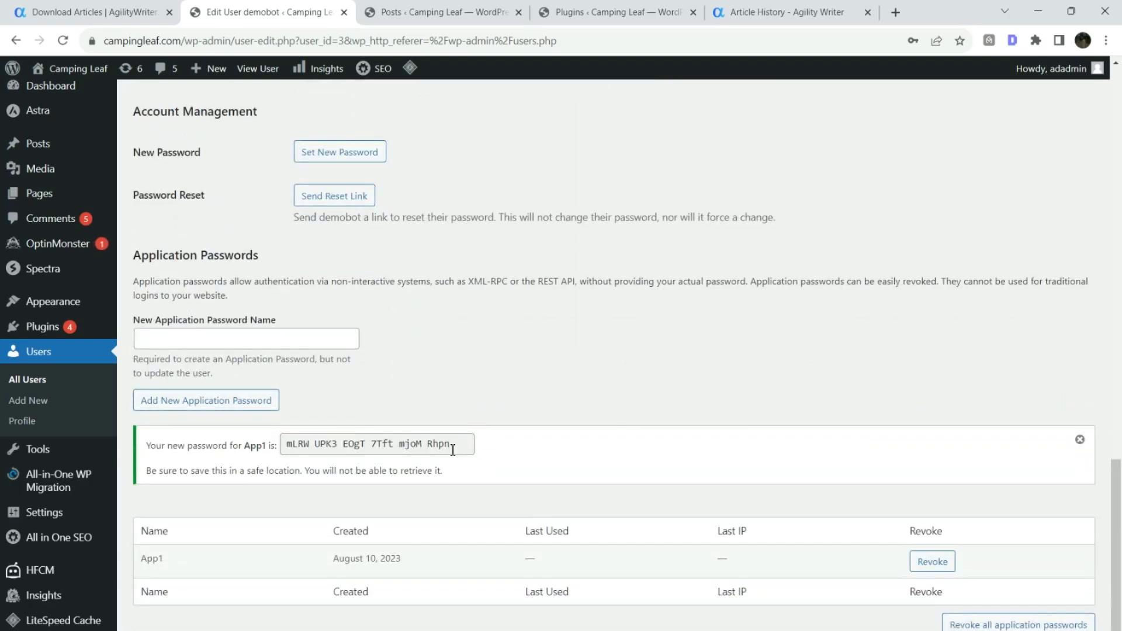
pyautogui.moveTo(463, 445); pyautogui.dragTo(268, 447)
pyautogui.rightClick(356, 446)
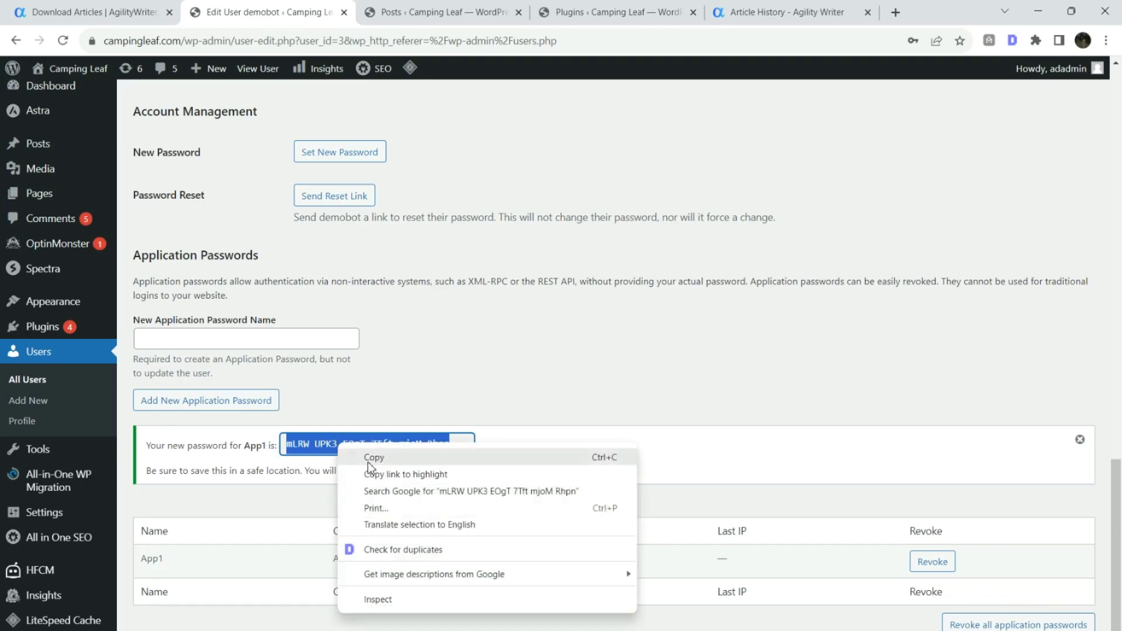
pyautogui.click(377, 458)
pyautogui.click(519, 450)
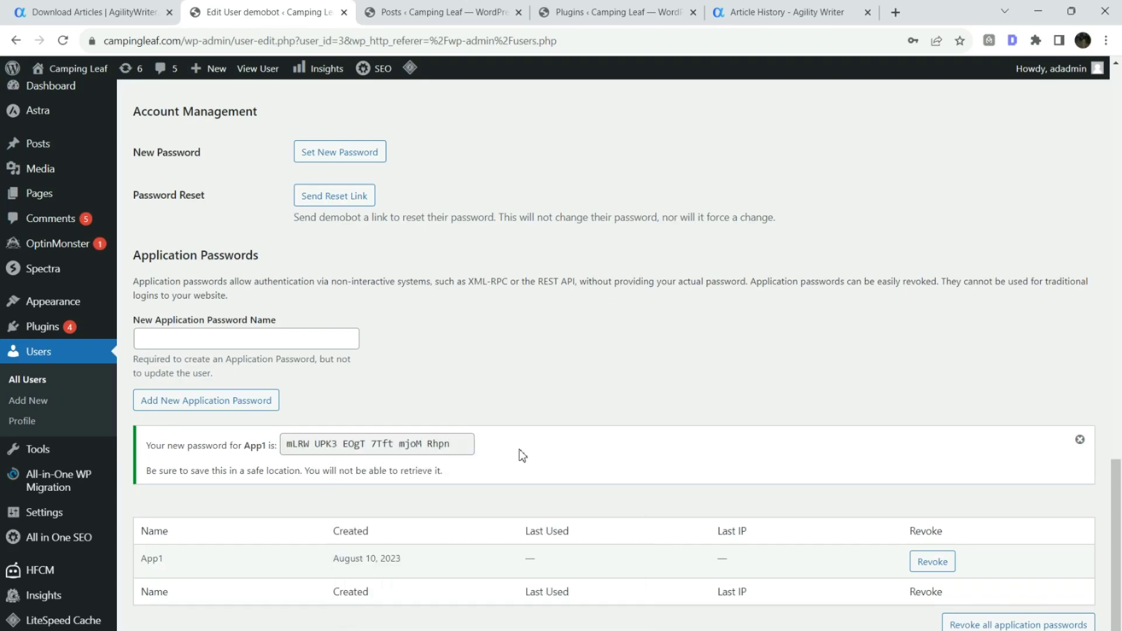
# Paste the copied password into Agility Writer's Application Password field.
pyautogui.click(156, 22)
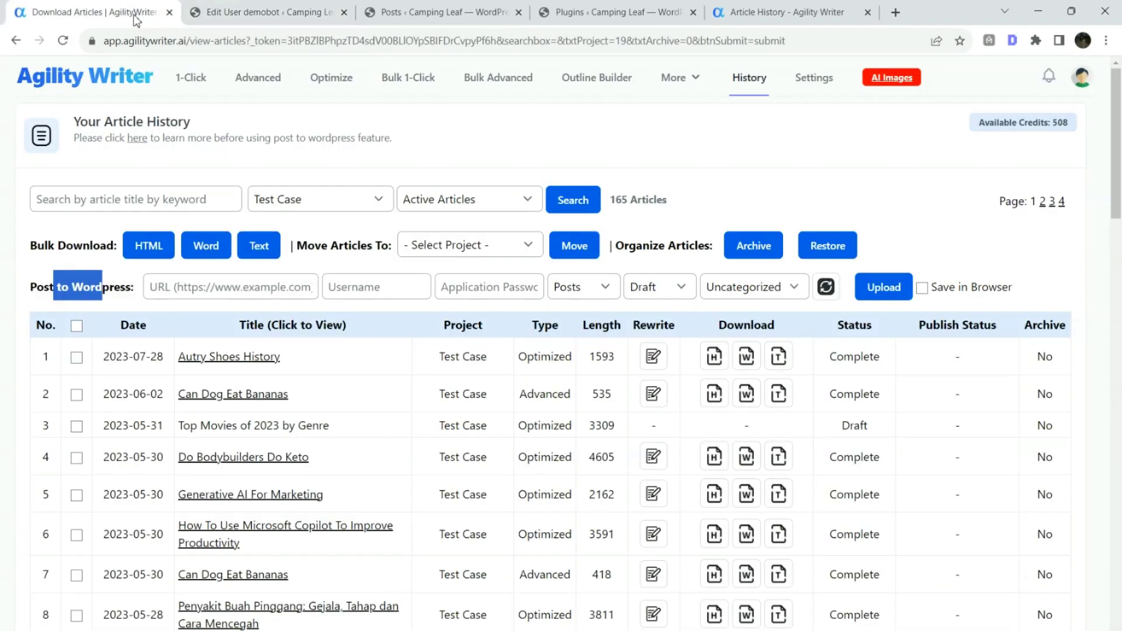
pyautogui.click(460, 288)
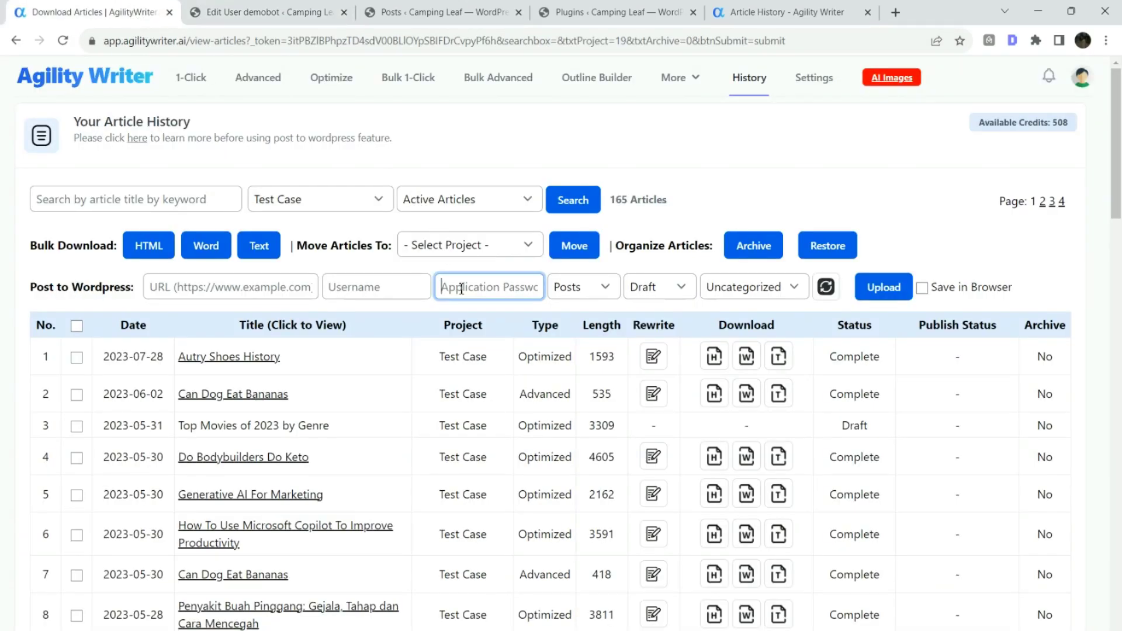
pyautogui.hotkey('ctrl', 'v')
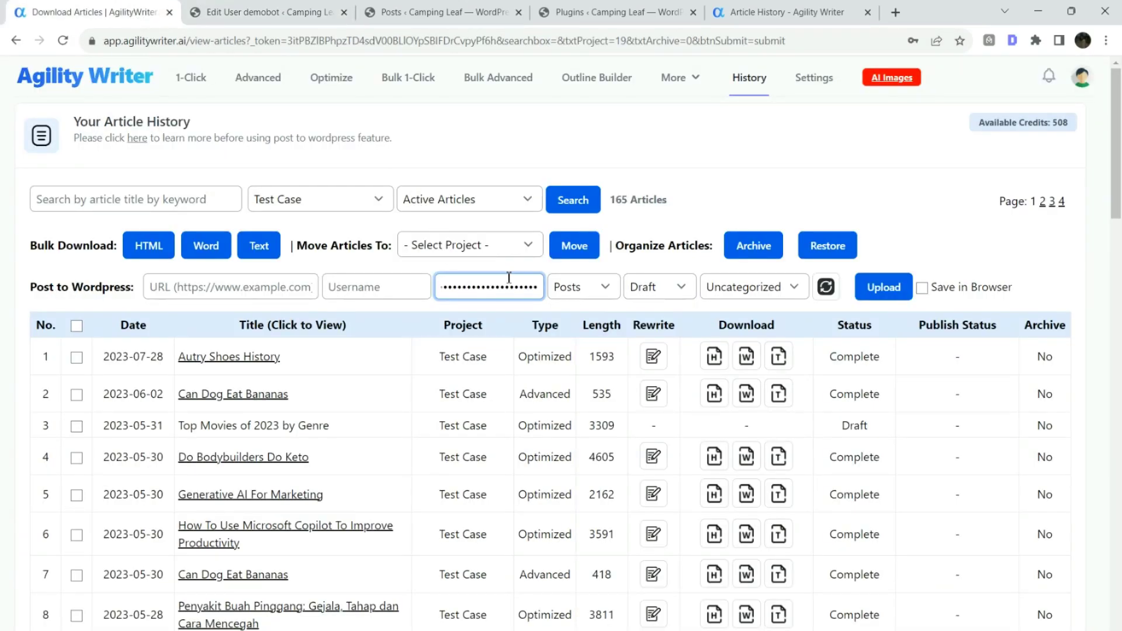
# Copy the username demobot from WordPress into Agility Writer's username field.
pyautogui.click(317, 17)
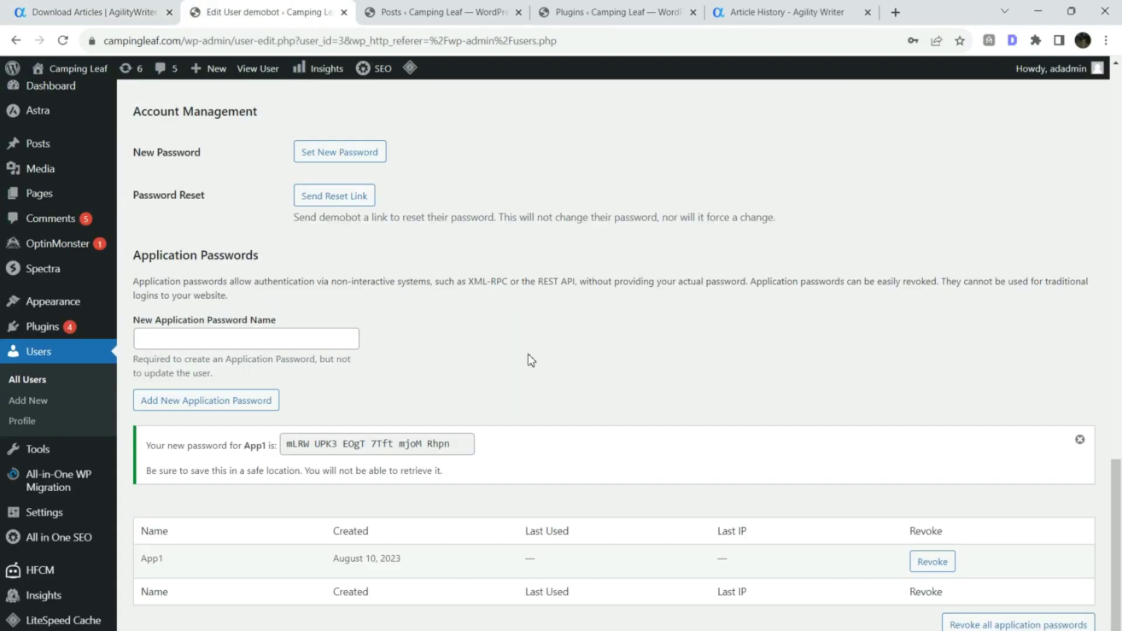
pyautogui.scroll(4, 545, 359)
pyautogui.scroll(3, 533, 369)
pyautogui.scroll(2, 376, 292)
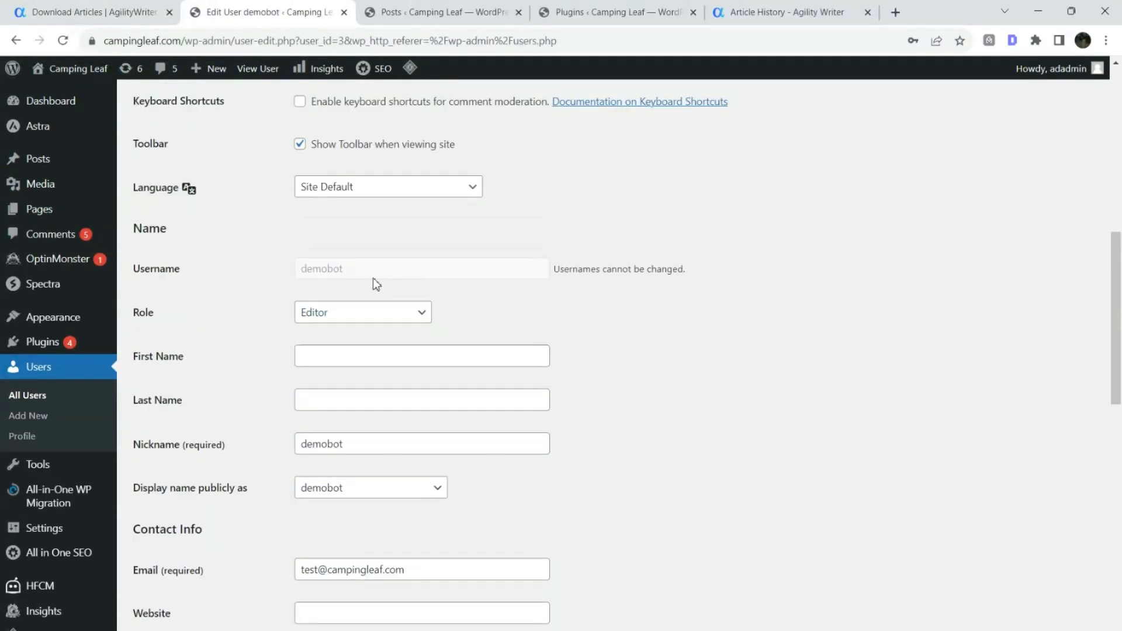
pyautogui.doubleClick(323, 271)
pyautogui.rightClick(327, 270)
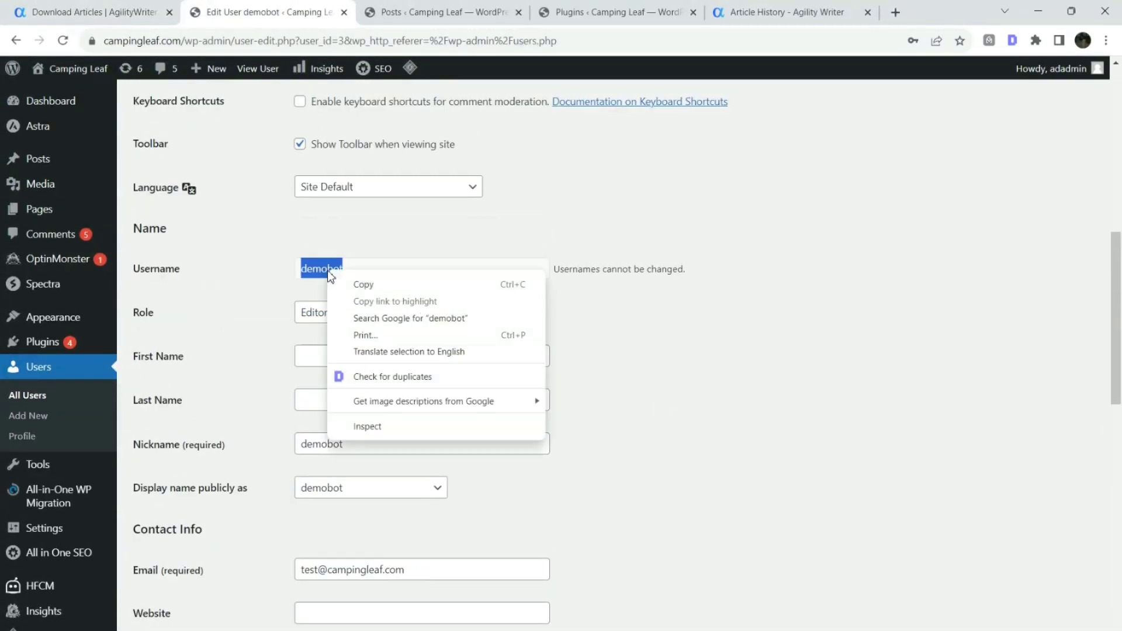
pyautogui.click(364, 285)
pyautogui.click(122, 14)
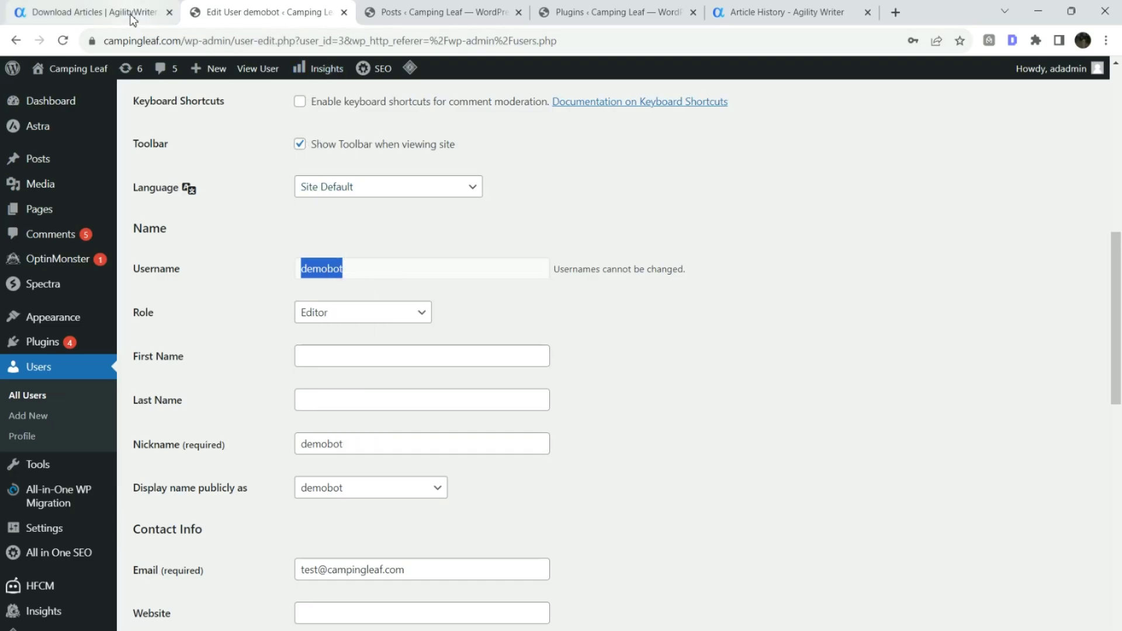
pyautogui.click(375, 293)
pyautogui.hotkey('ctrl', 'v')
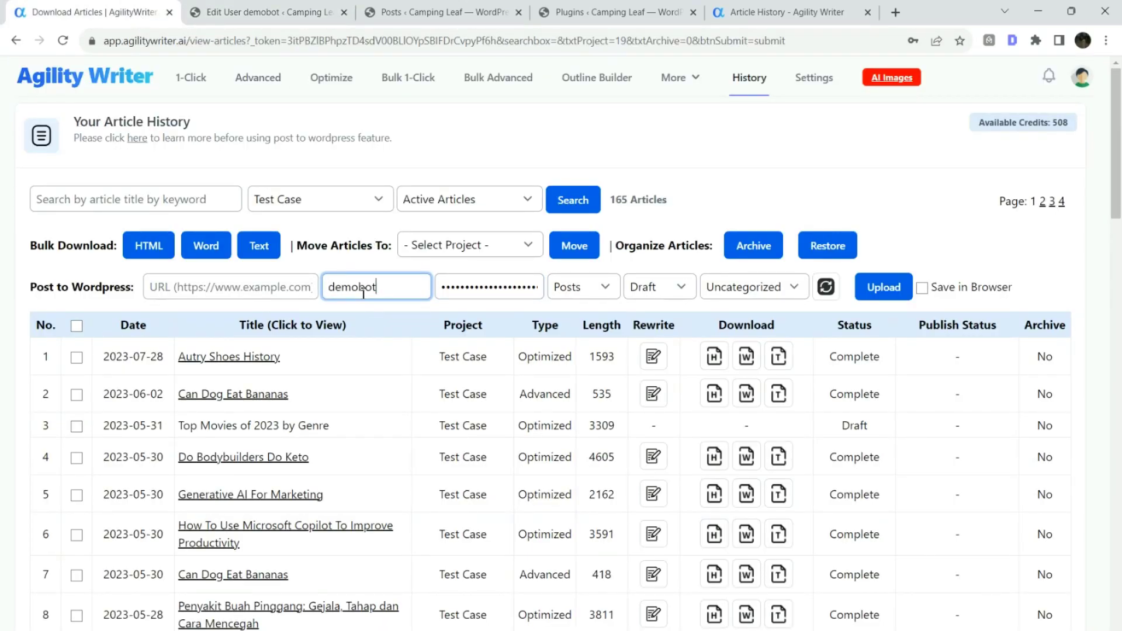
pyautogui.click(307, 14)
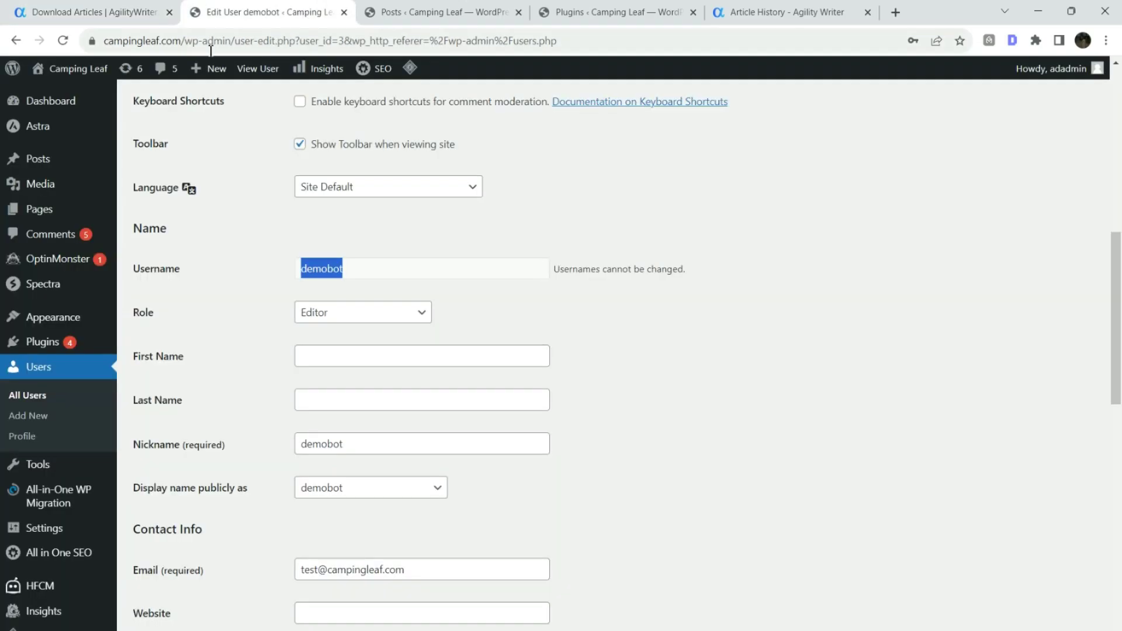
pyautogui.click(185, 43)
pyautogui.moveTo(213, 41); pyautogui.dragTo(104, 41)
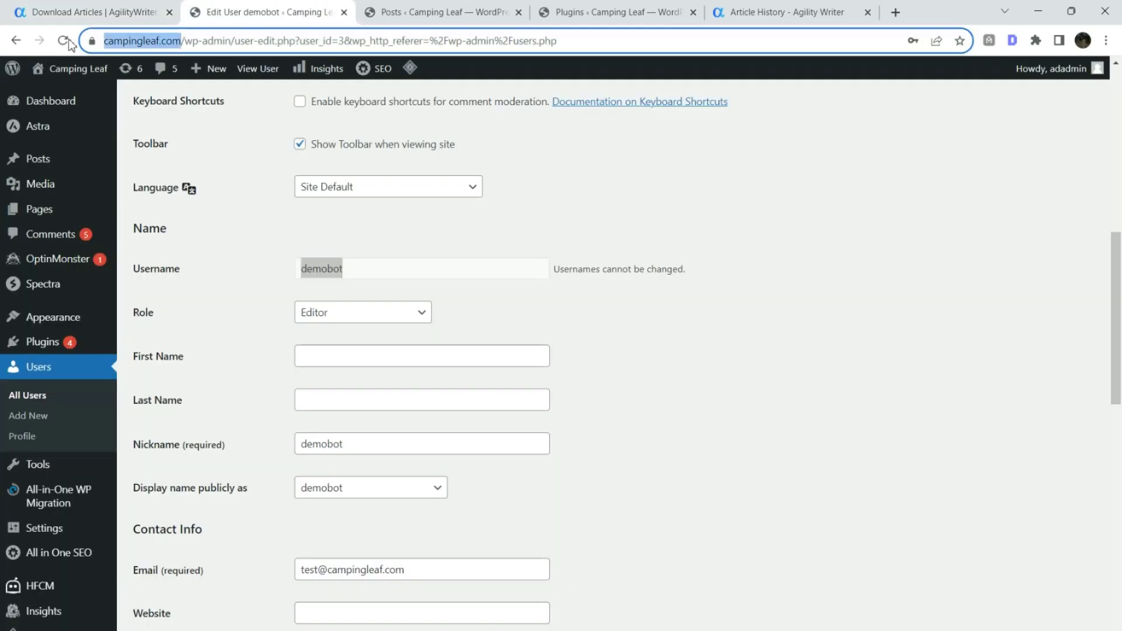
pyautogui.rightClick(163, 45)
pyautogui.click(191, 124)
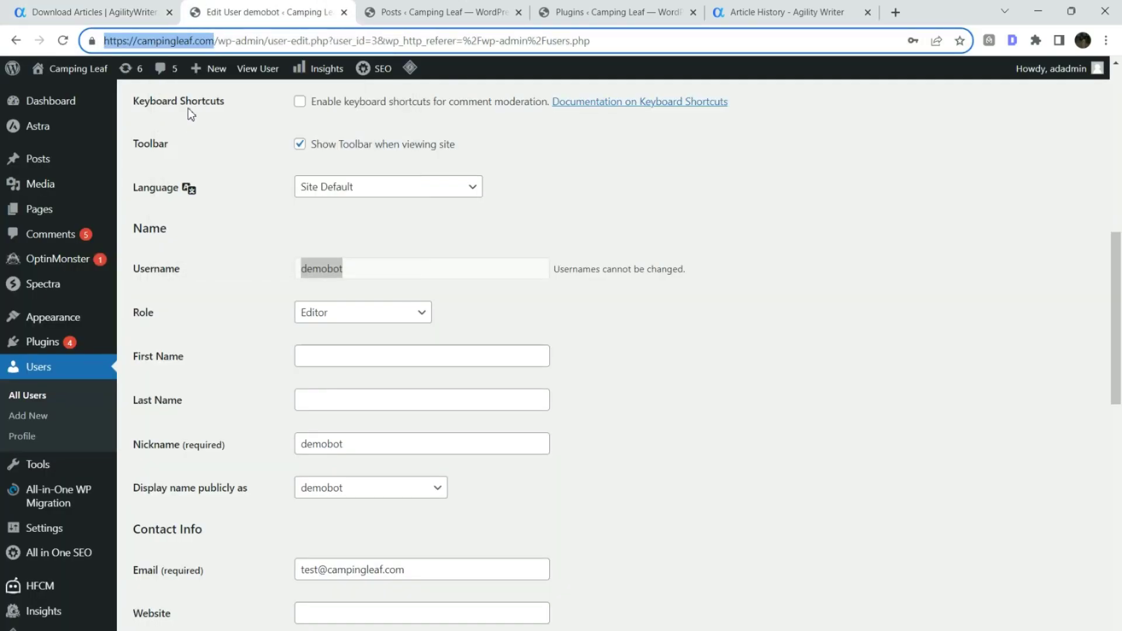
pyautogui.click(140, 16)
pyautogui.click(220, 286)
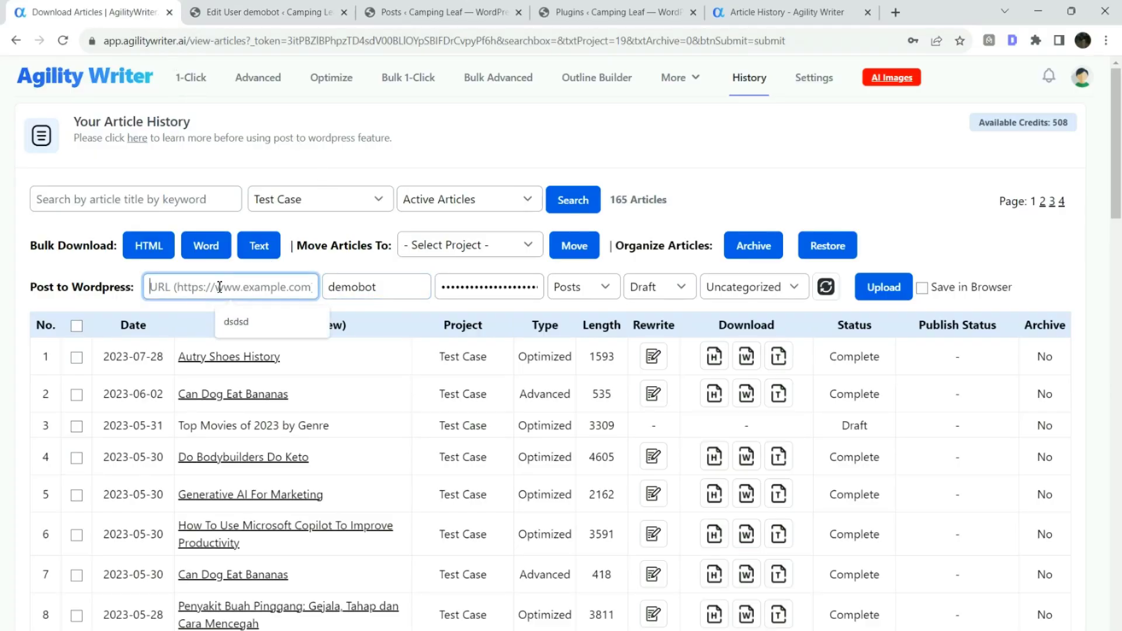
pyautogui.hotkey('ctrl', 'v')
# Set the Post to WordPress row to Posts, Draft status and Storage category.
pyautogui.click(309, 272)
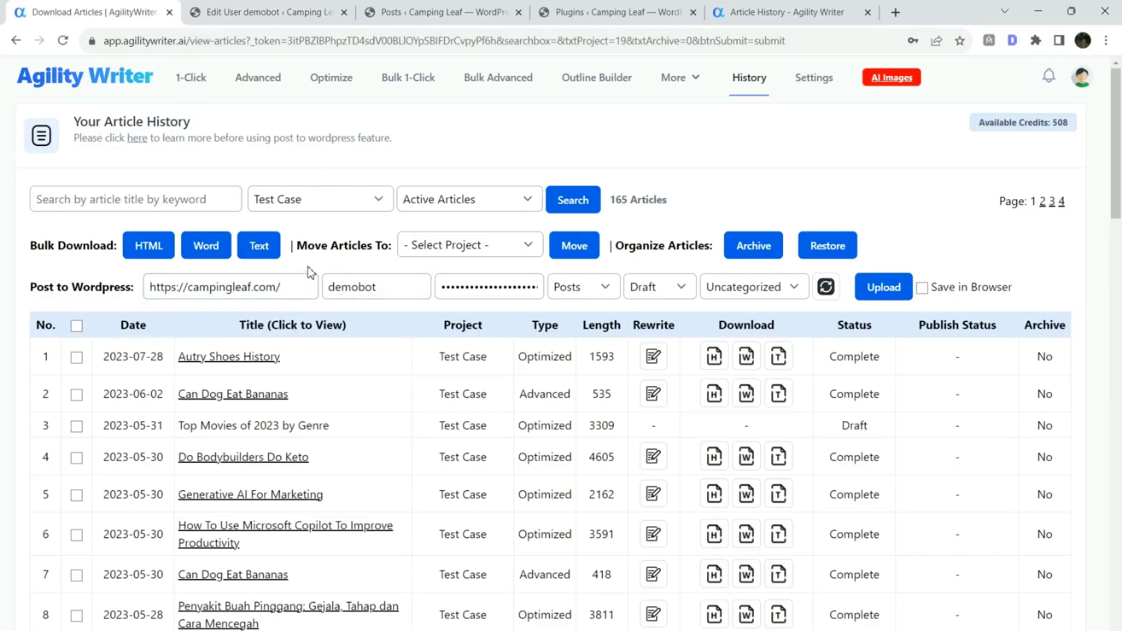
pyautogui.click(607, 297)
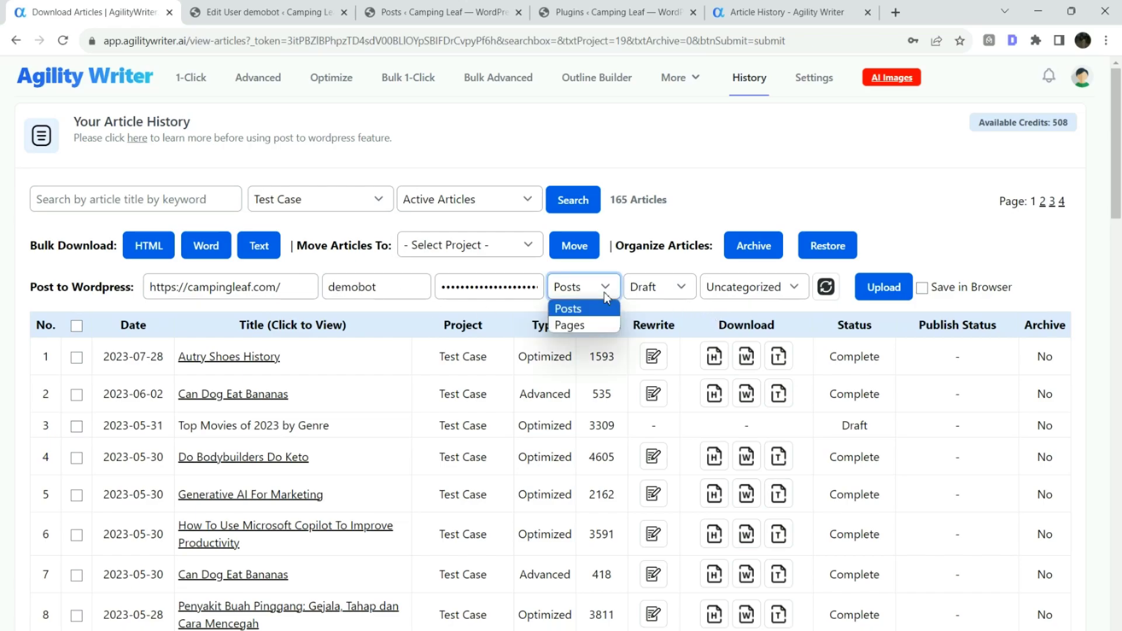
pyautogui.click(672, 284)
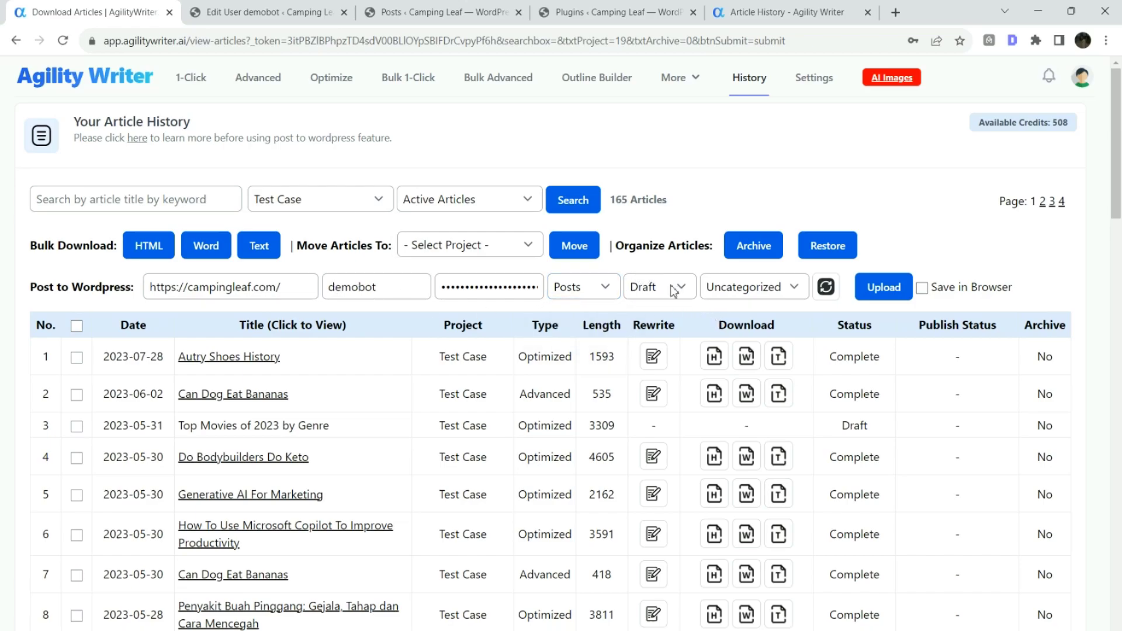
pyautogui.click(671, 312)
pyautogui.click(794, 290)
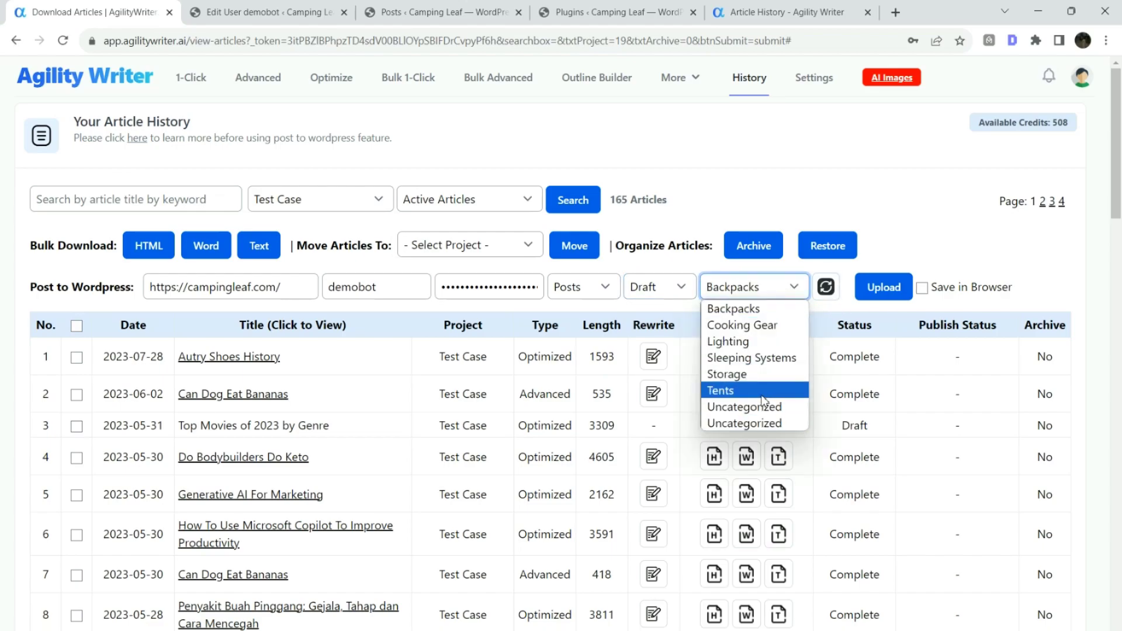
pyautogui.click(748, 376)
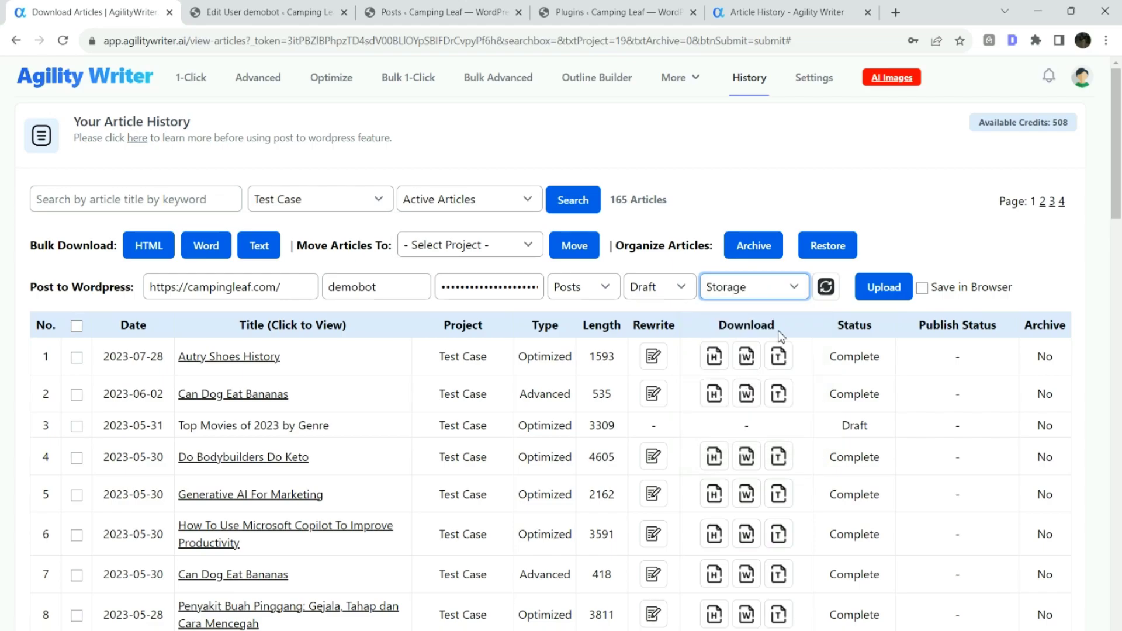
# Enable Save in Browser and tick Autry Shoes History and Can Dog Eat Bananas.
pyautogui.click(896, 259)
pyautogui.click(922, 290)
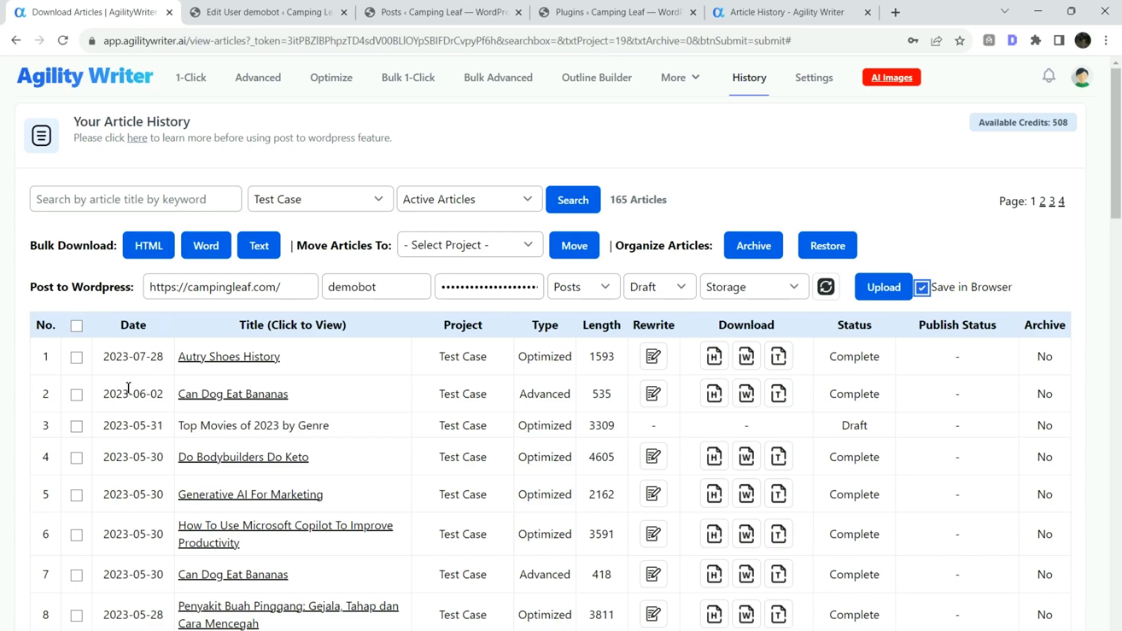
pyautogui.click(77, 357)
pyautogui.click(76, 395)
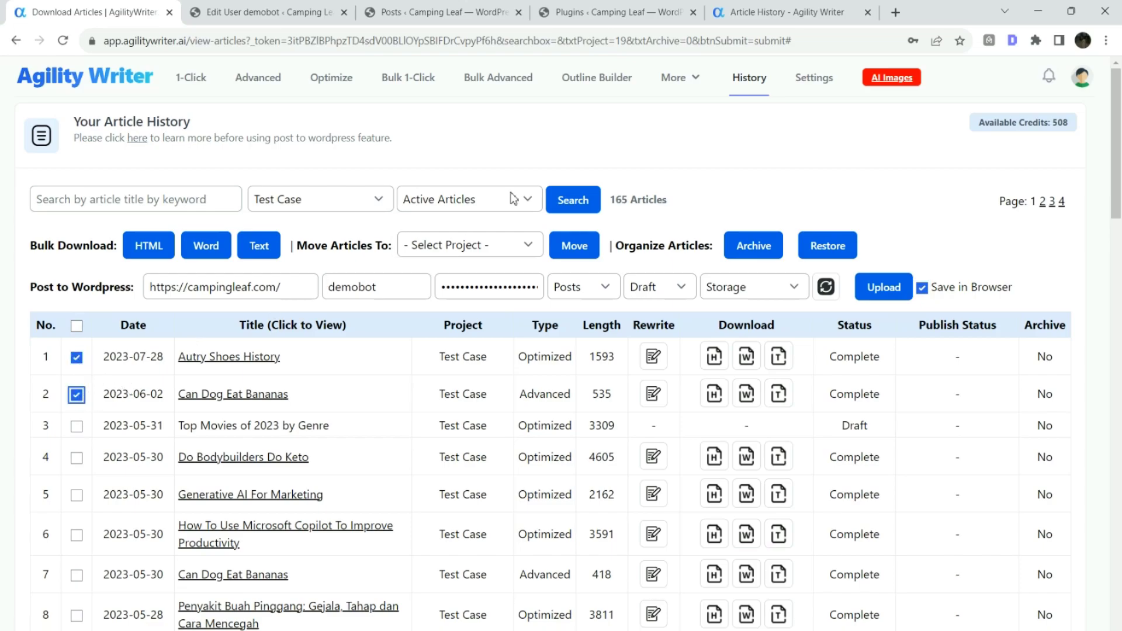
pyautogui.click(443, 13)
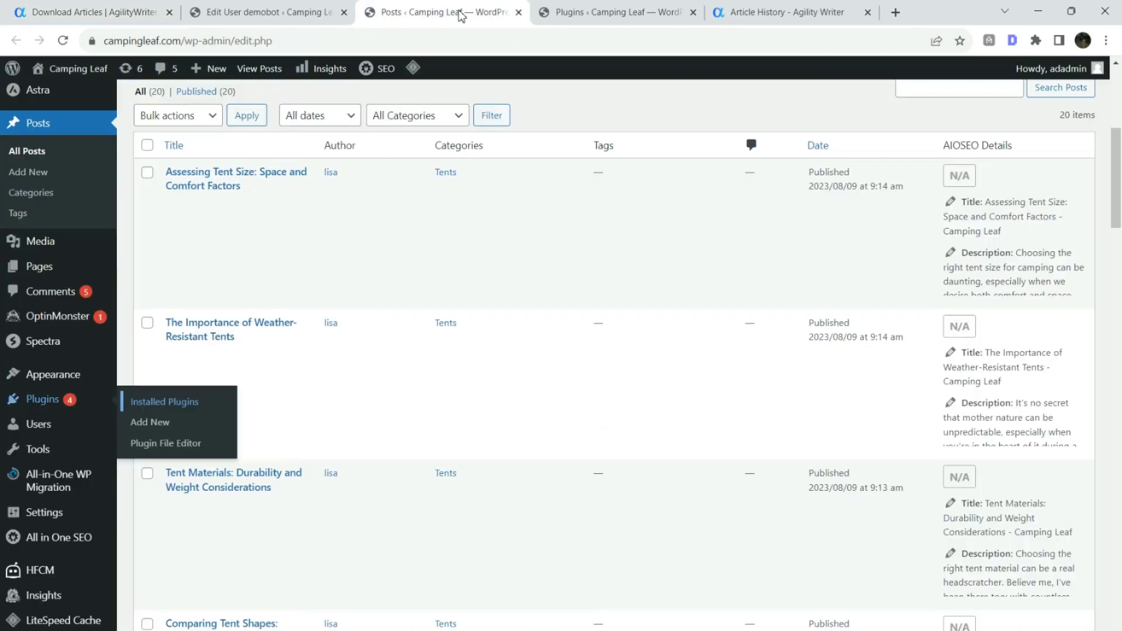
pyautogui.scroll(3, 287, 263)
pyautogui.scroll(-1, 280, 307)
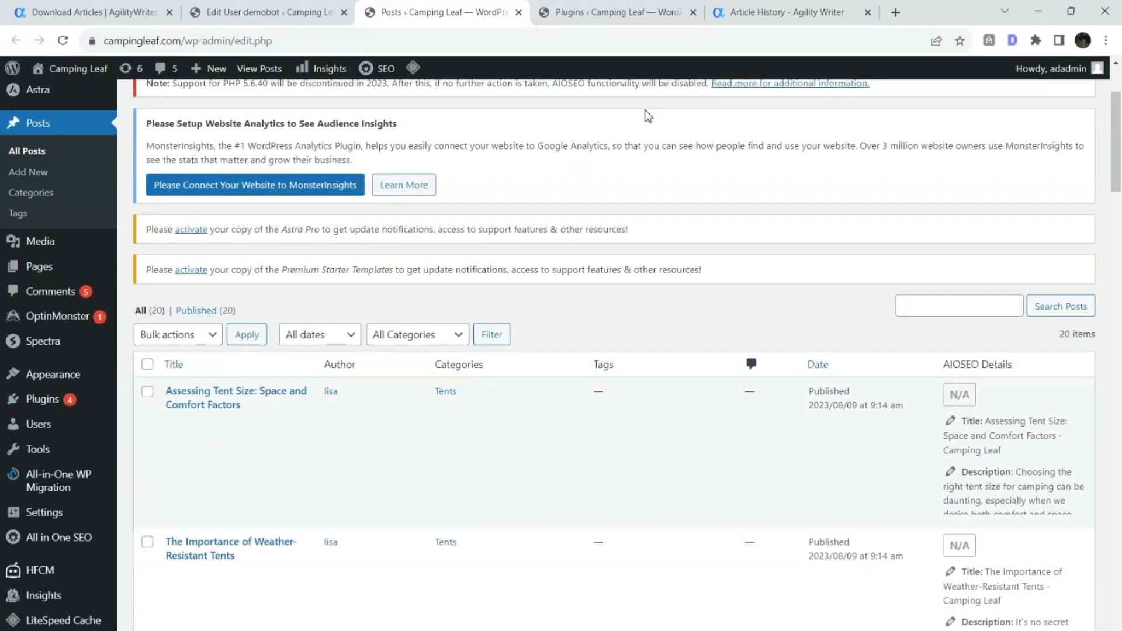
pyautogui.click(136, 13)
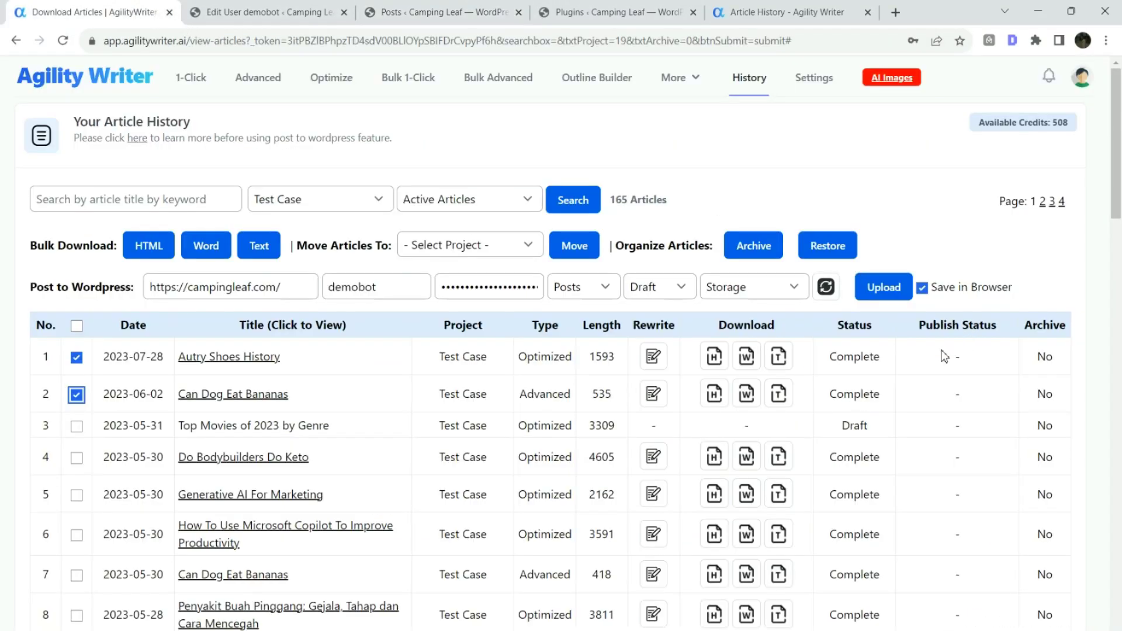
# Upload Autry Shoes History and Can Dog Eat Bananas, refresh the status, then view WordPress Posts.
pyautogui.click(892, 294)
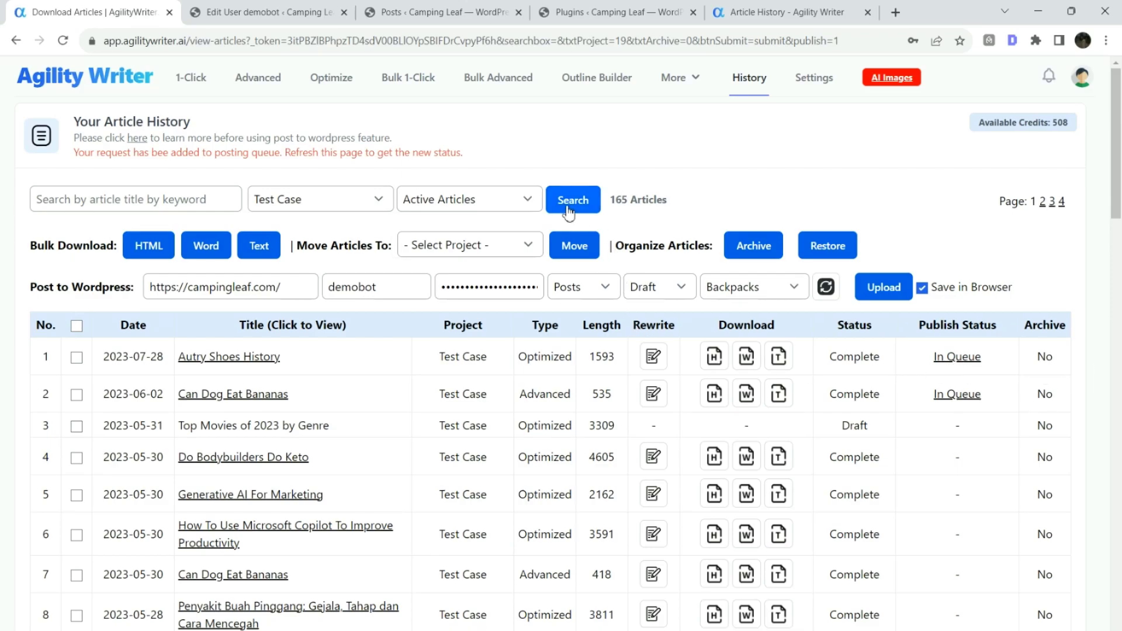
pyautogui.click(568, 210)
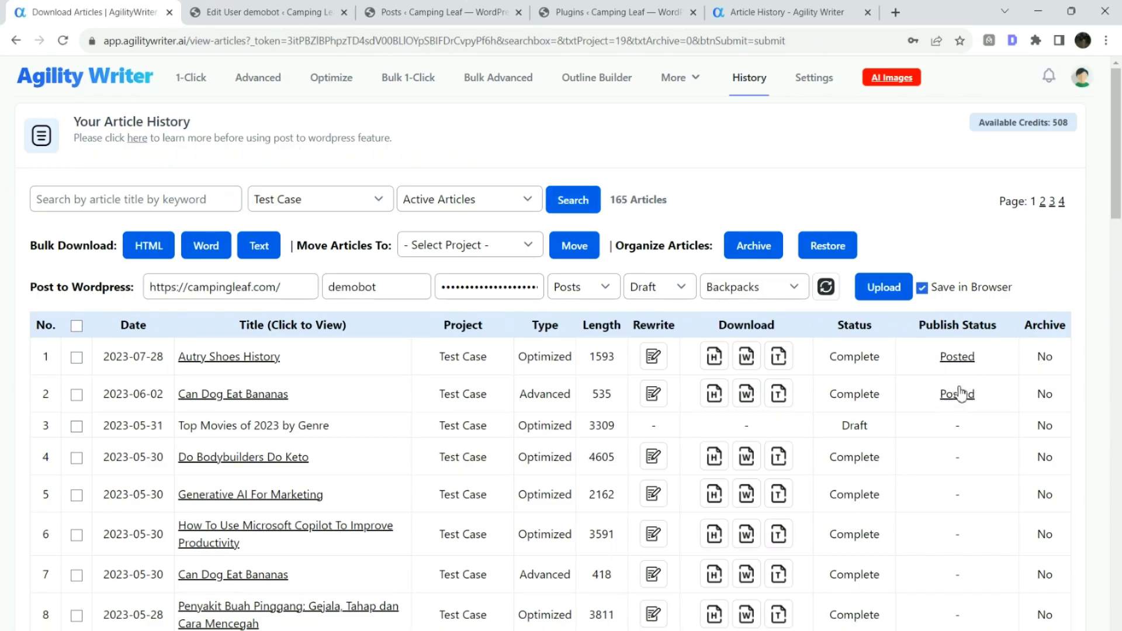
pyautogui.click(415, 15)
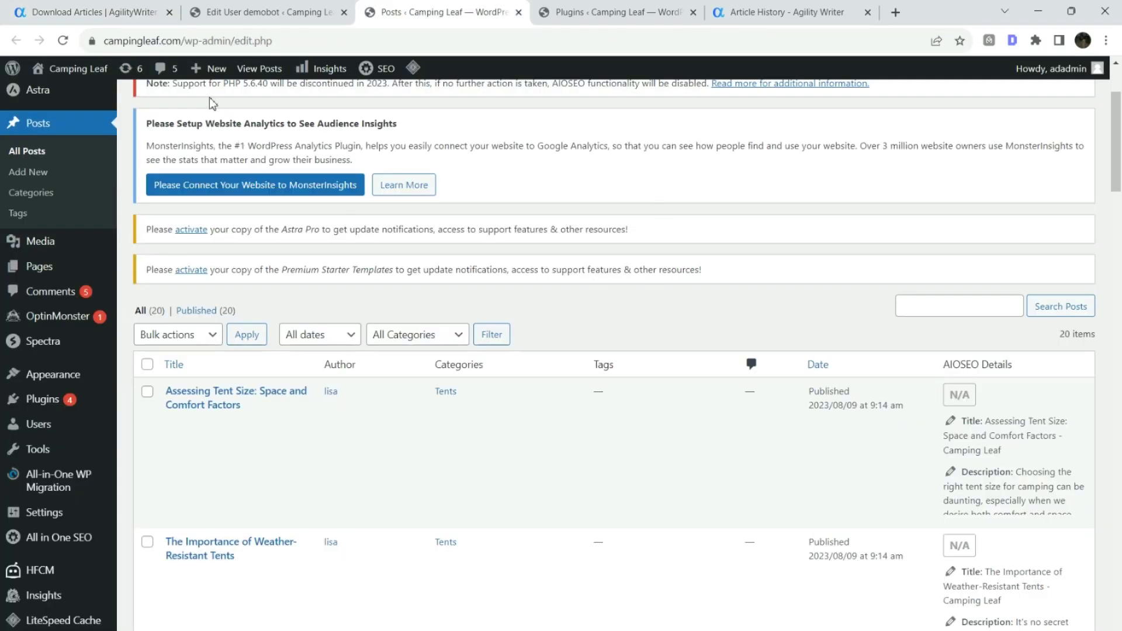
# Reload the WordPress posts list and preview the Can Dog Eat Bananas draft.
pyautogui.click(64, 41)
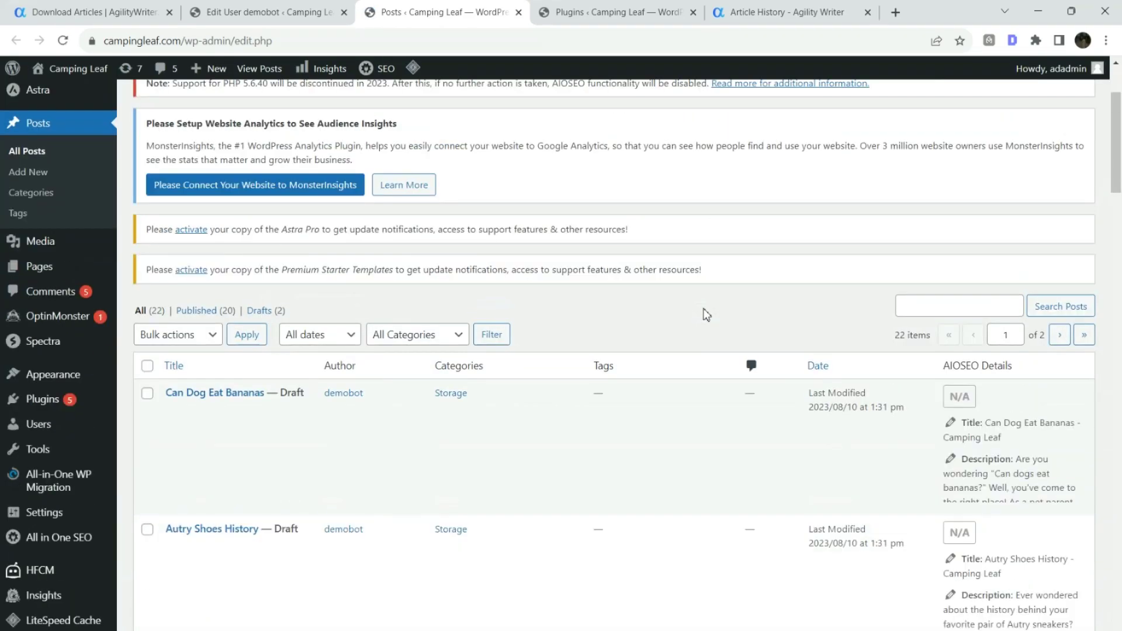
pyautogui.scroll(-1, 706, 314)
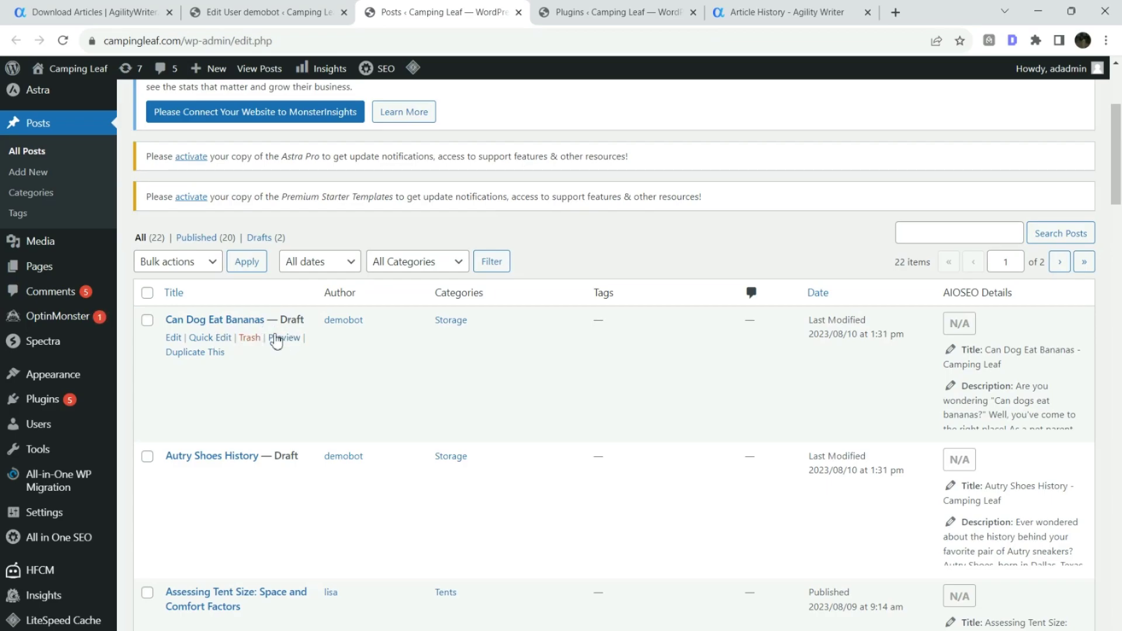
pyautogui.click(282, 339)
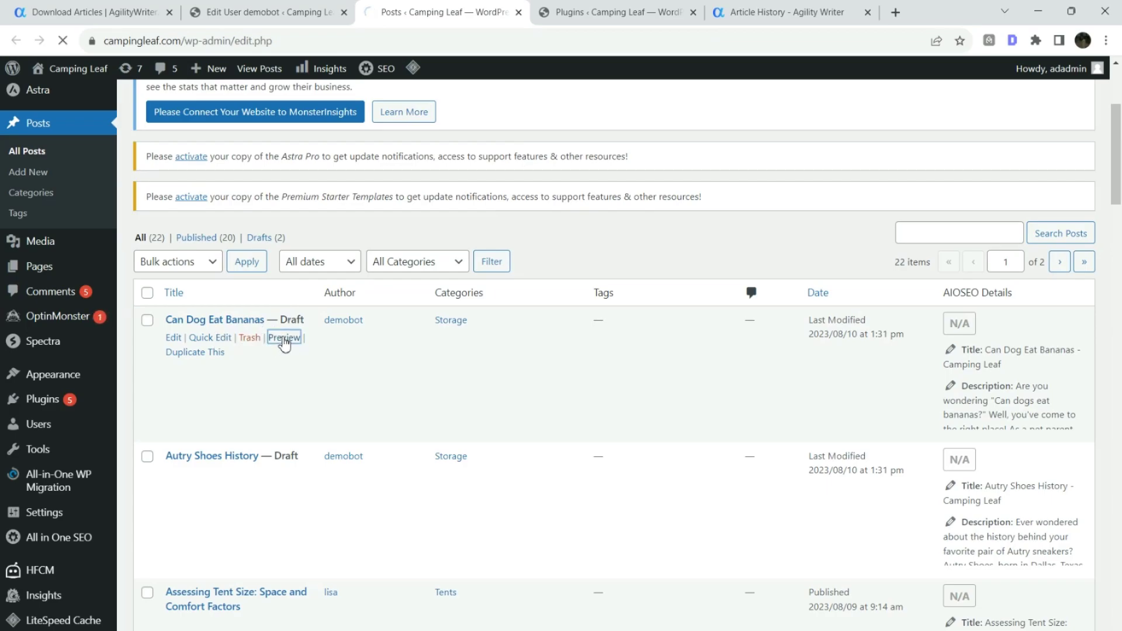
pyautogui.hotkey('ctrl', 'Tab')
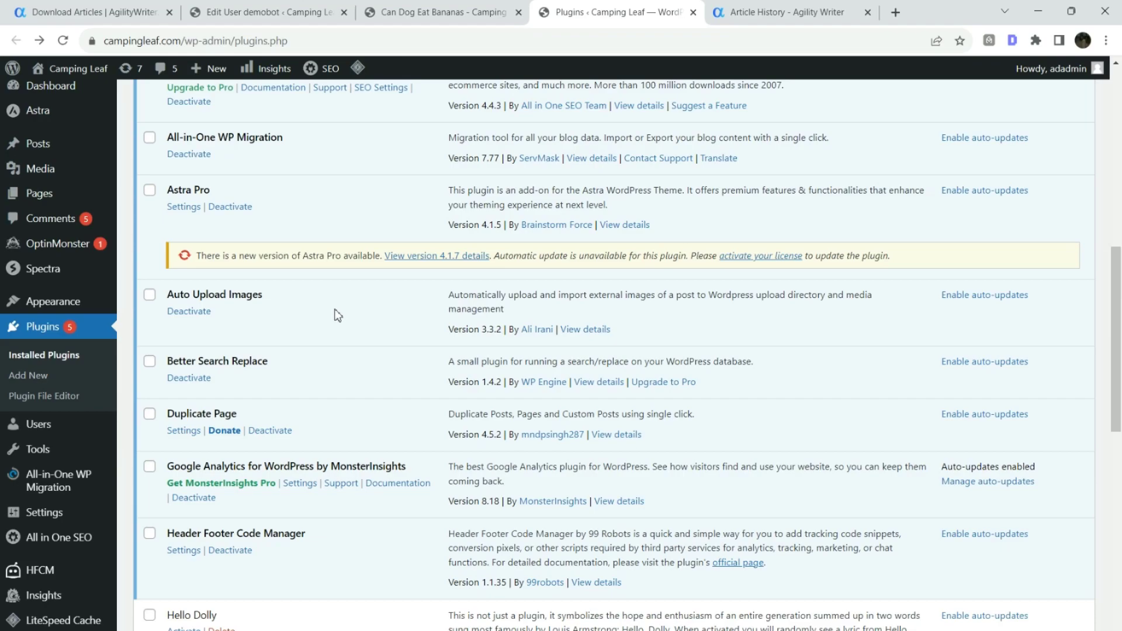
pyautogui.moveTo(170, 295); pyautogui.dragTo(263, 297)
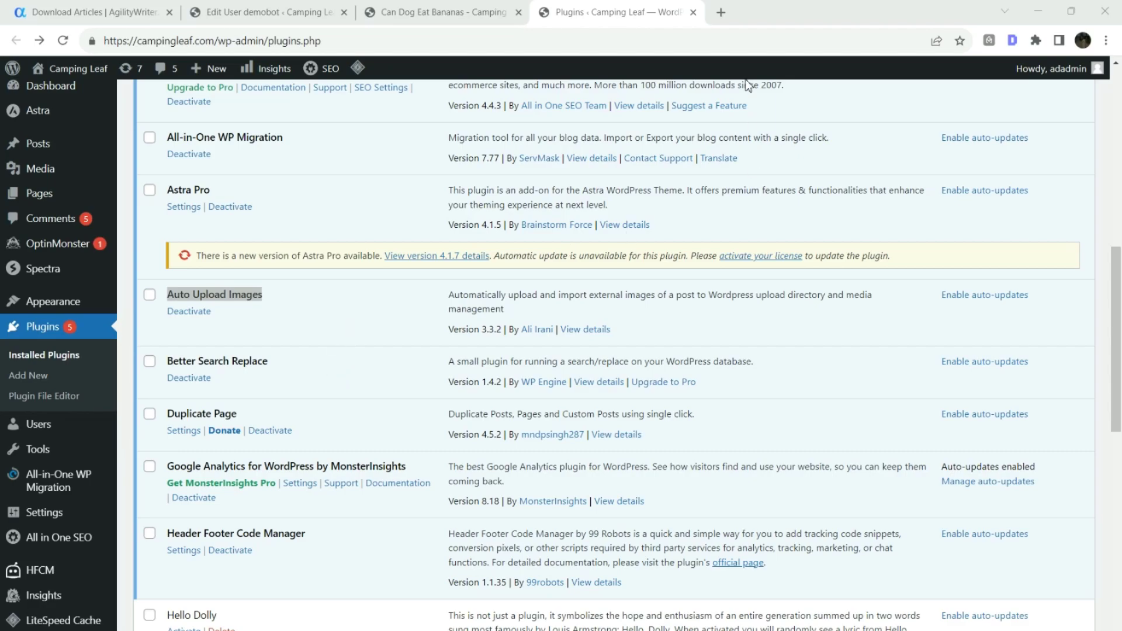
# Load campingleaf.com/wp-json/wp/v2/posts in a new Chrome tab.
pyautogui.click(721, 12)
pyautogui.write('https://campingleaf.com/wp-json/wp/v2/posts')
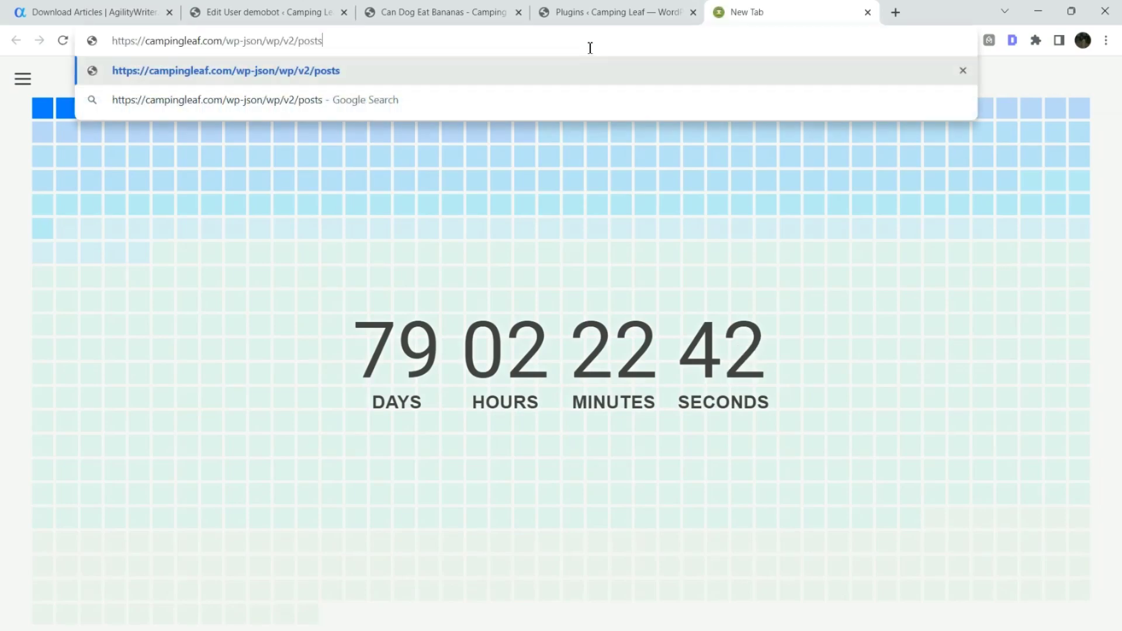
pyautogui.press('Return')
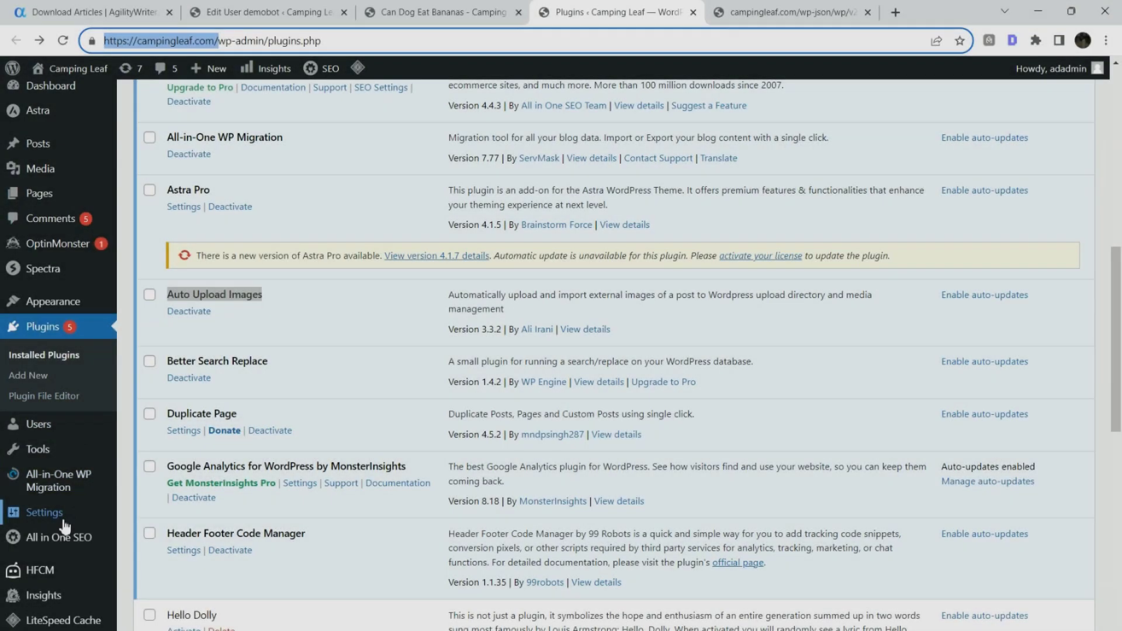
pyautogui.moveTo(44, 512)
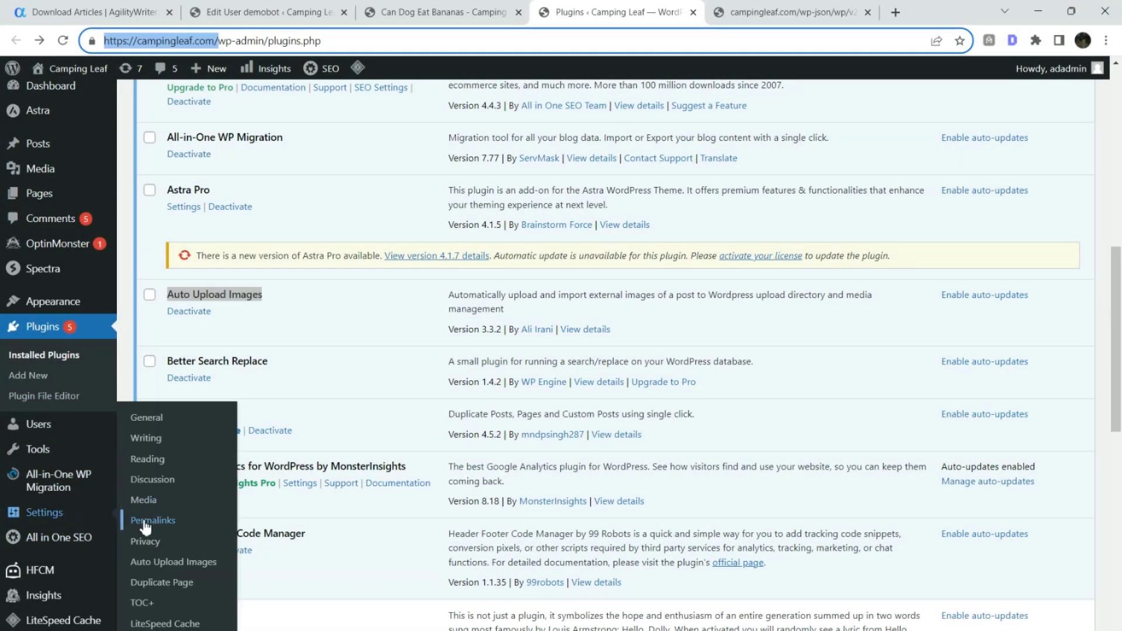
# Re-save the Permalink Settings with the custom structure /blog/%postname%/.
pyautogui.click(146, 527)
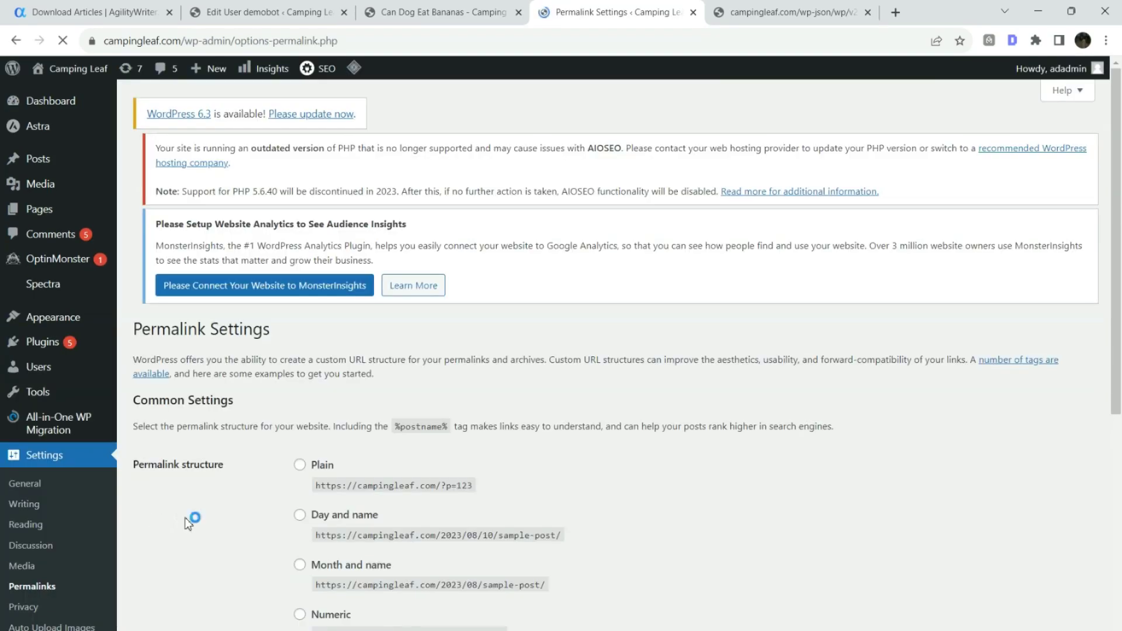
pyautogui.scroll(-4, 320, 512)
pyautogui.scroll(-3, 338, 491)
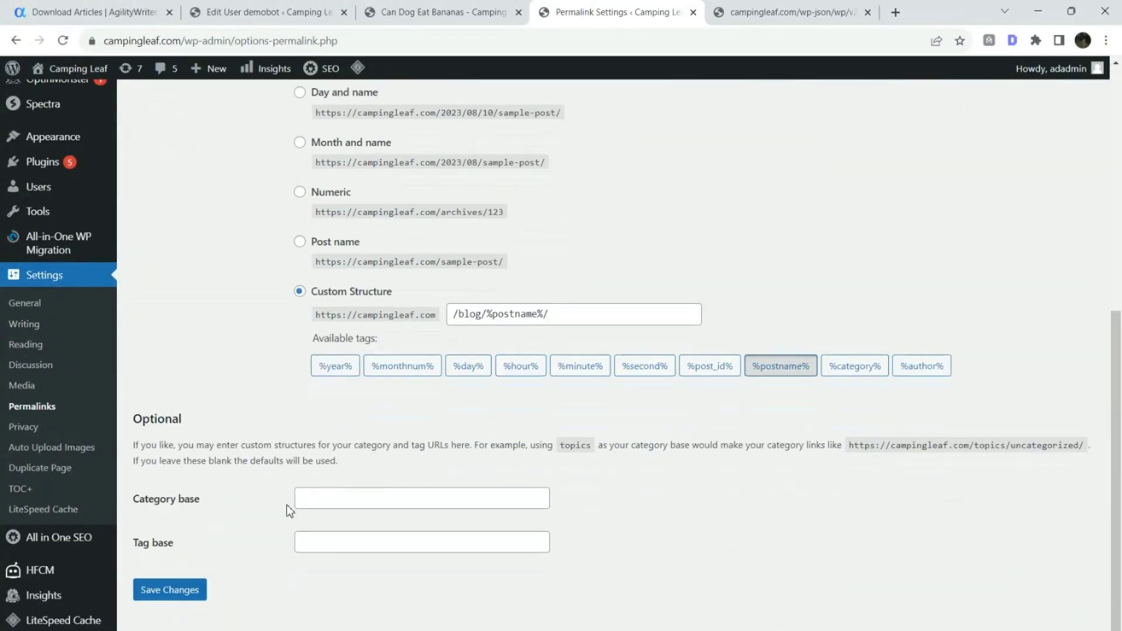
pyautogui.click(182, 594)
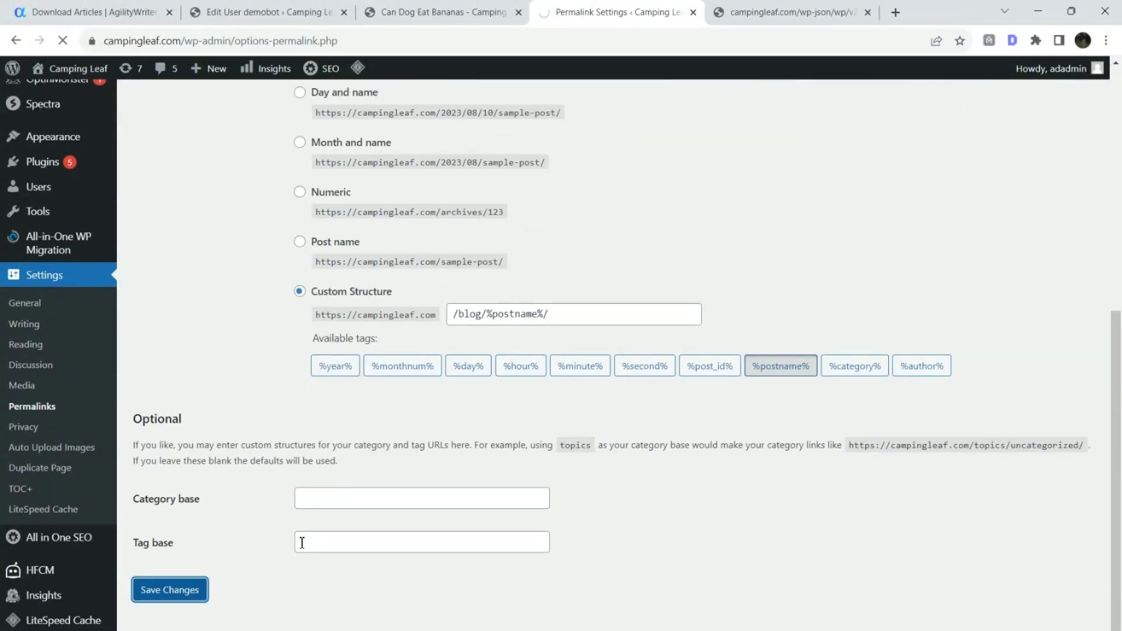